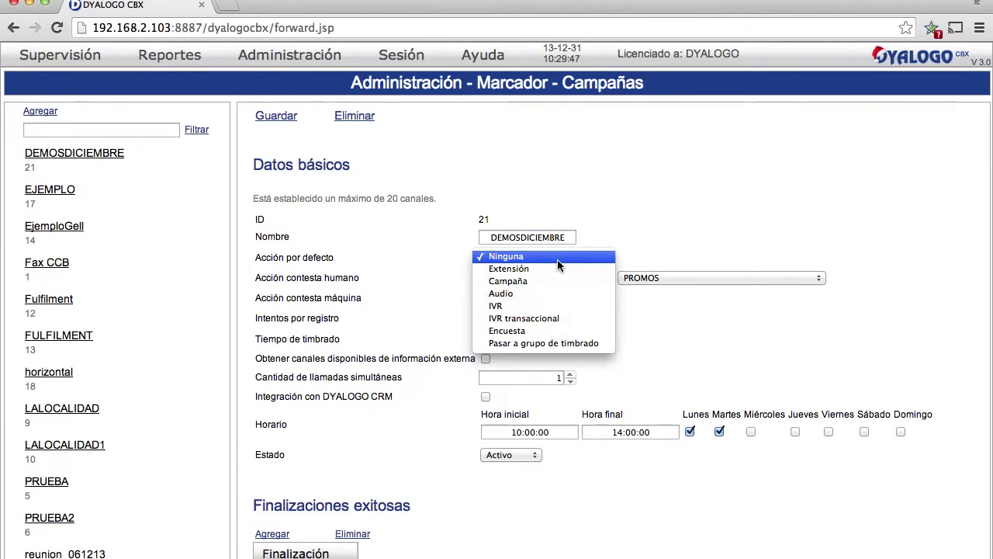
- Review the available options for Acción por defecto in the DEMOSDICIEMBRE campaign without changing the selection
{"action": "left_click", "coordinate": [598, 211]}
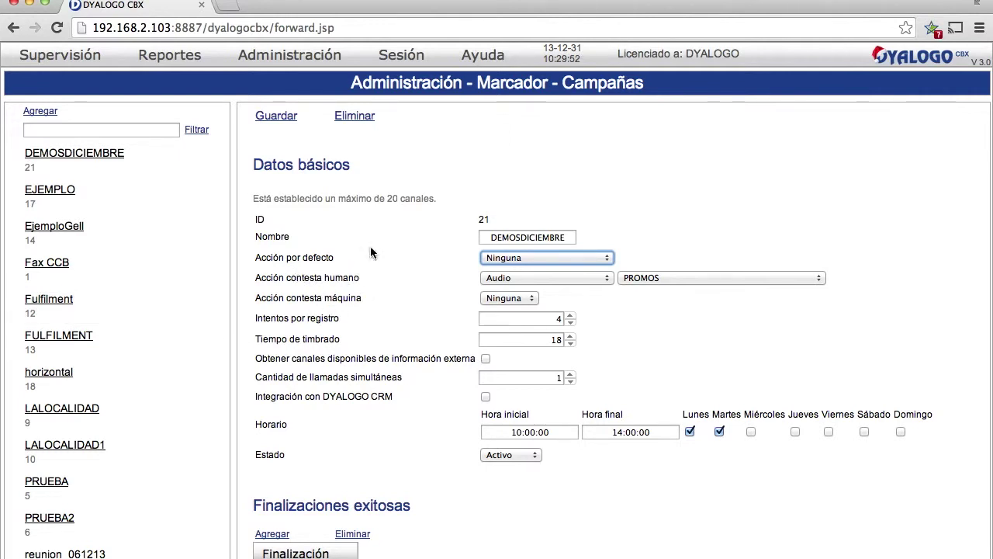
{"action": "left_click", "coordinate": [582, 248]}
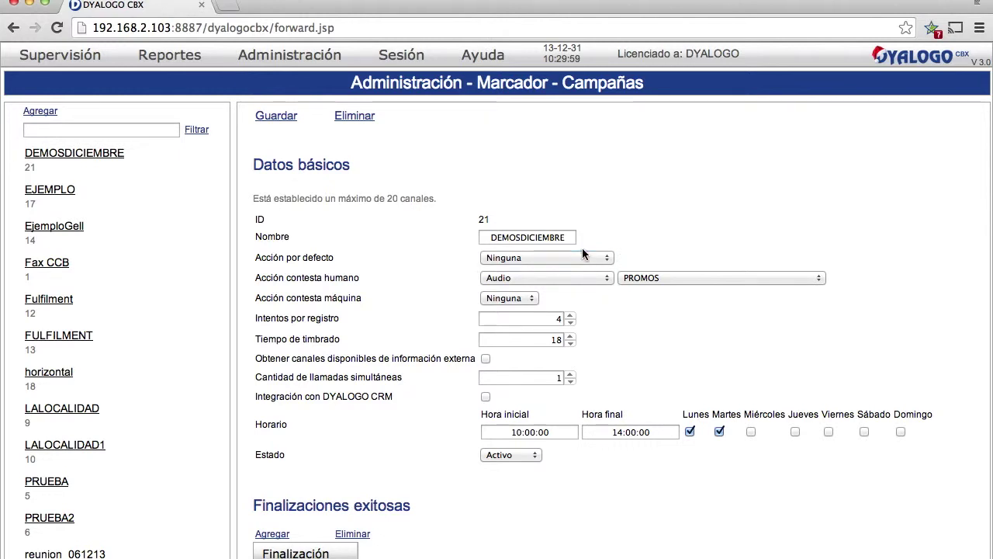
{"action": "left_click", "coordinate": [593, 255]}
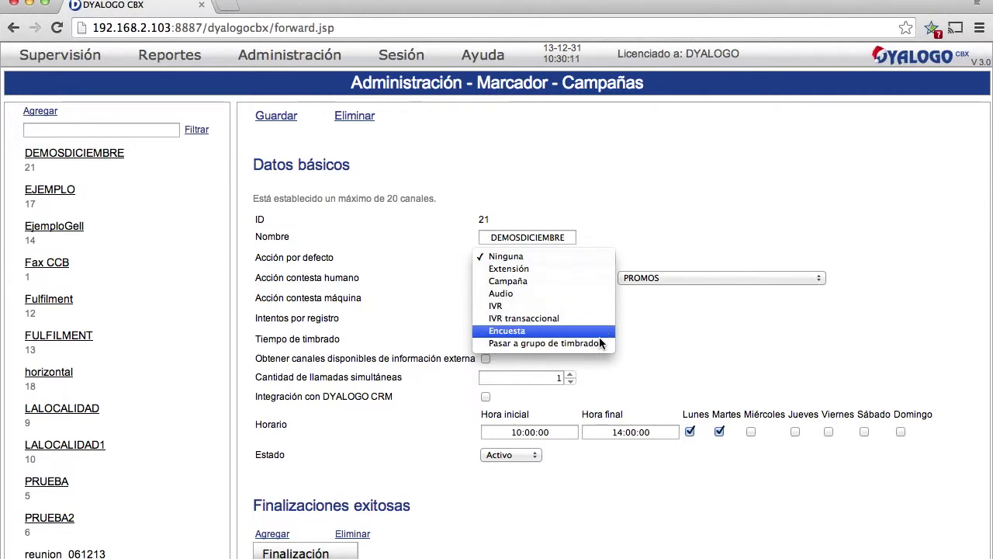
{"action": "left_click", "coordinate": [654, 195]}
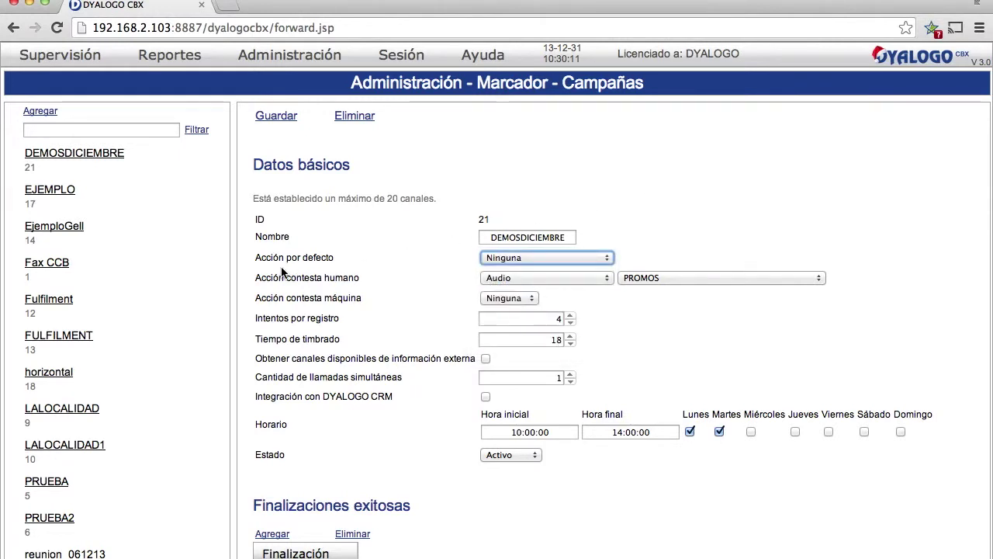
{"action": "left_click_drag", "start_coordinate": [260, 257], "coordinate": [344, 260]}
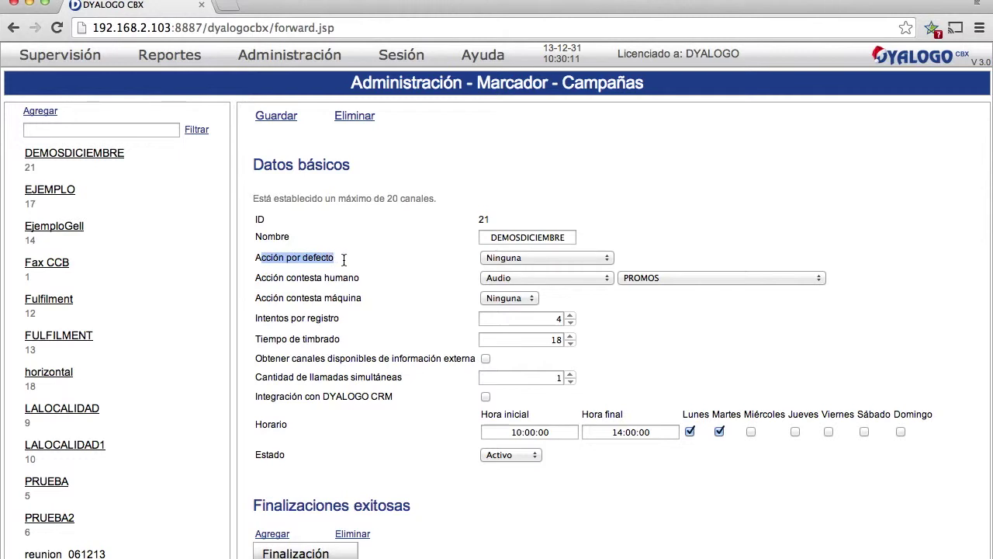
{"action": "left_click", "coordinate": [680, 242]}
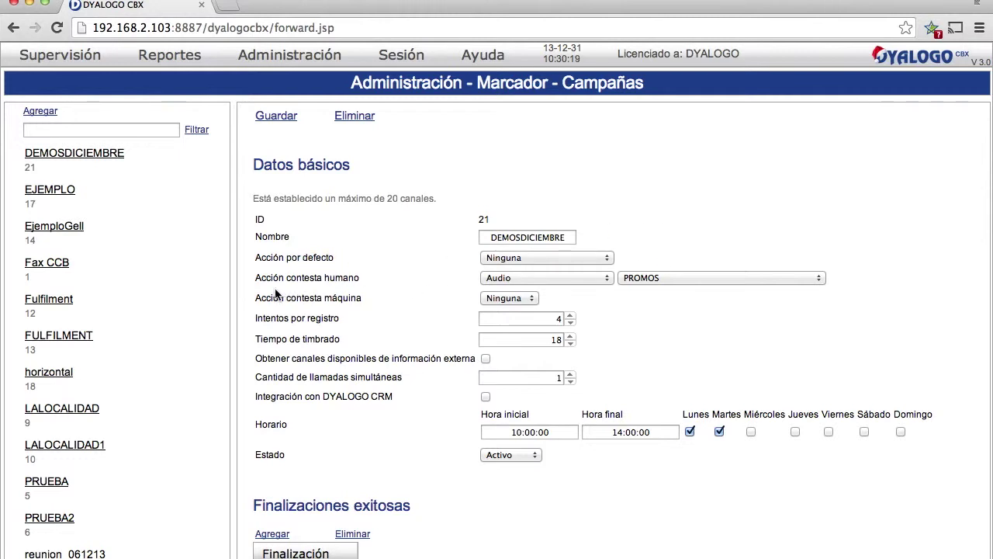
- Review the action types and audio choices for Acción contesta humano, keeping Audio and PROMOS selected
{"action": "left_click_drag", "start_coordinate": [256, 278], "coordinate": [365, 278]}
{"action": "left_click_drag", "start_coordinate": [256, 298], "coordinate": [363, 301]}
{"action": "left_click", "coordinate": [663, 216]}
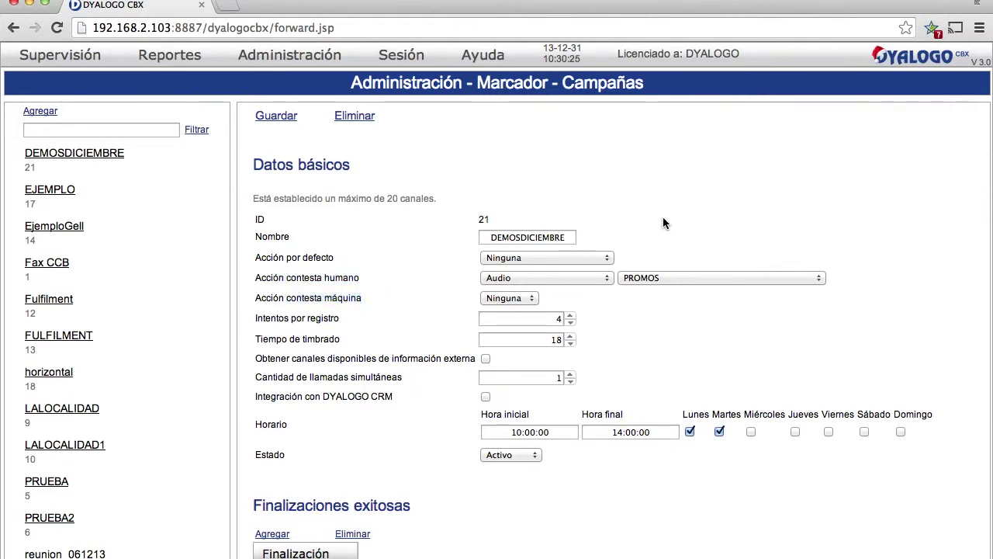
{"action": "left_click", "coordinate": [548, 277]}
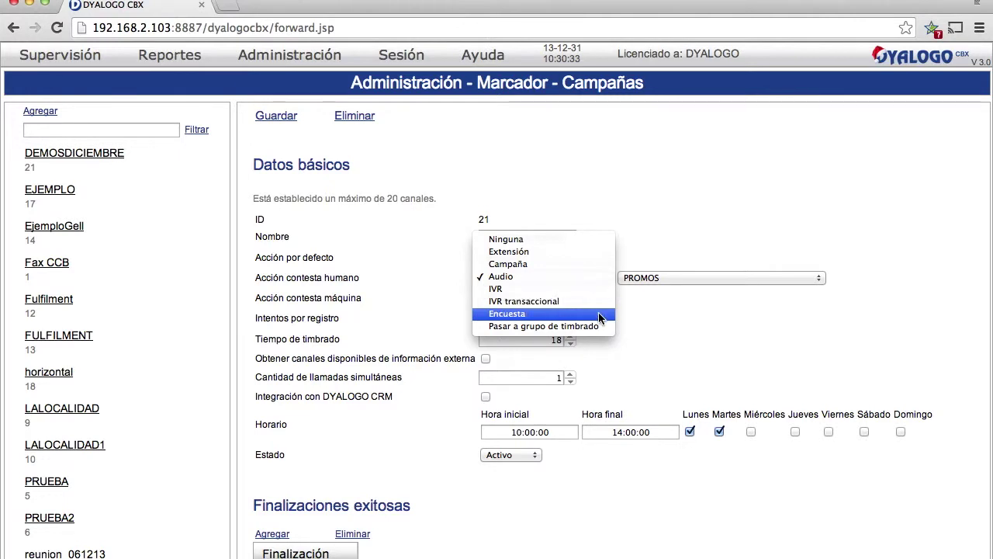
{"action": "left_click", "coordinate": [677, 236]}
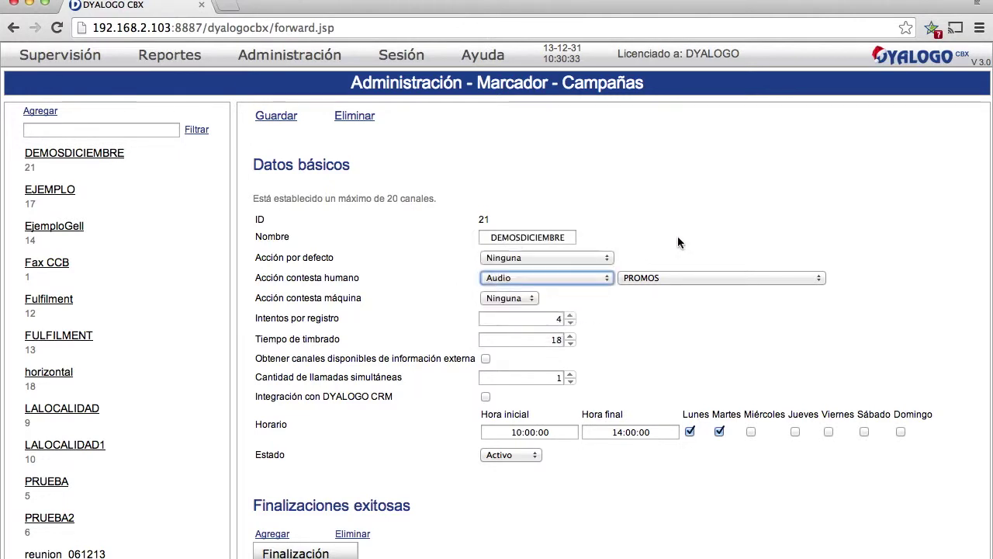
{"action": "left_click", "coordinate": [643, 277]}
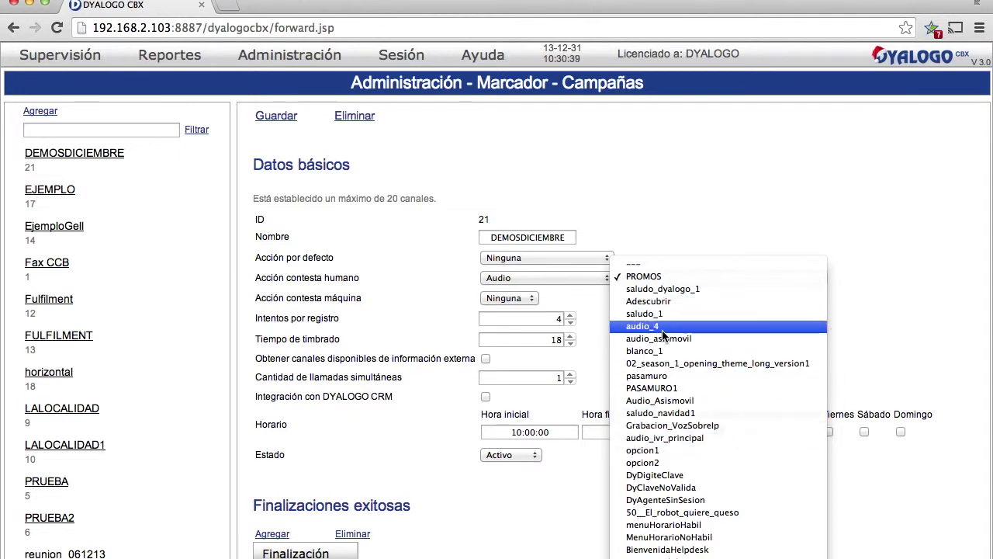
{"action": "left_click", "coordinate": [666, 174]}
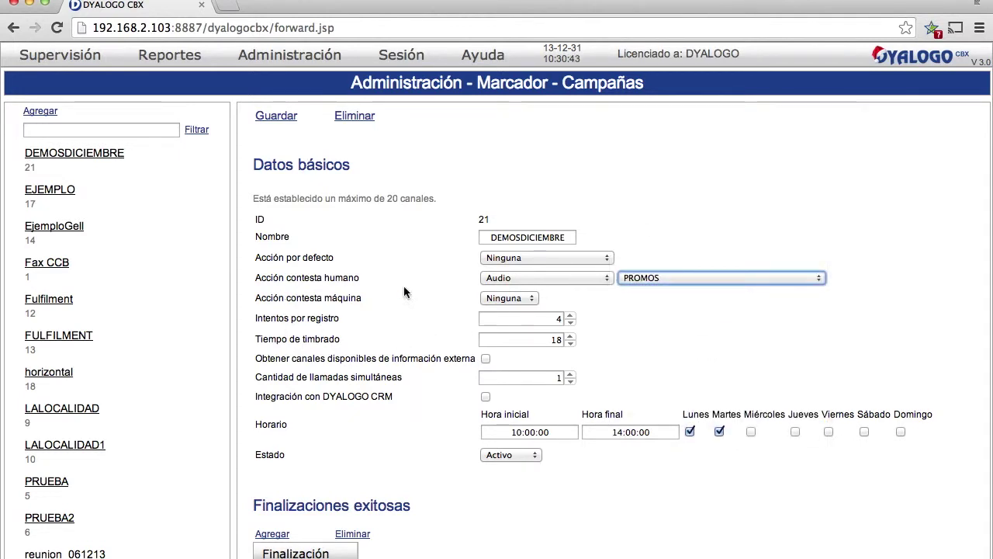
- Set Acción contesta máquina to Fax and open its file selection, closing it without choosing a file
{"action": "left_click", "coordinate": [512, 298]}
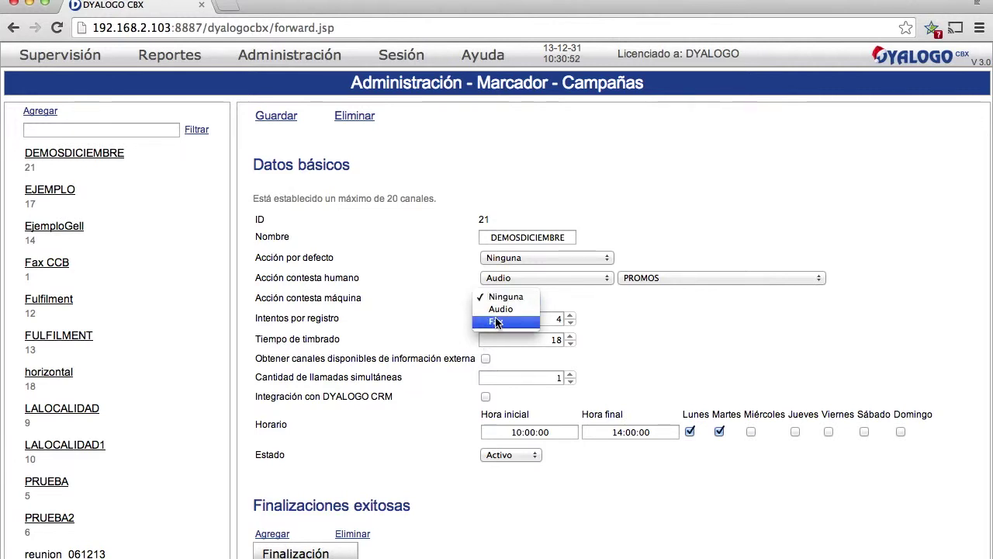
{"action": "left_click", "coordinate": [497, 322]}
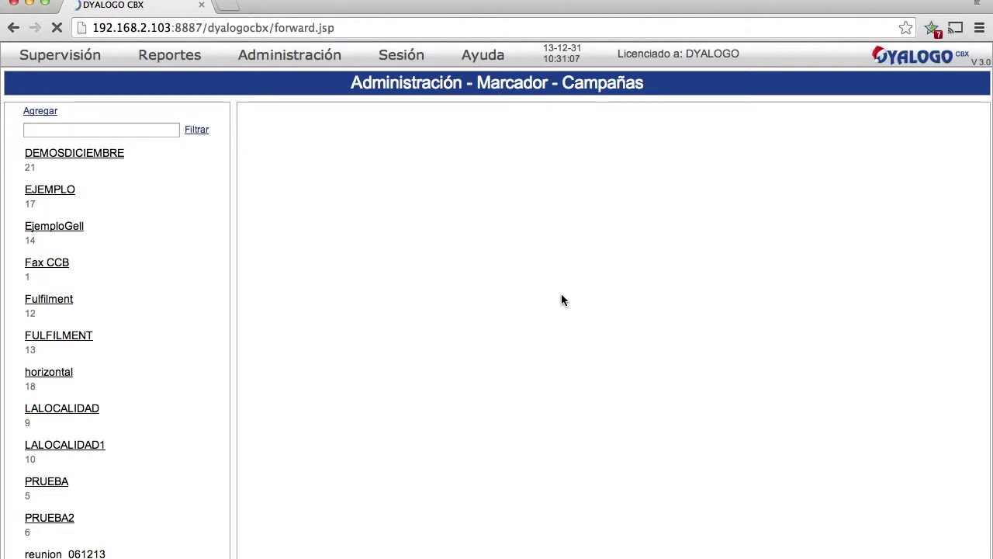
{"action": "left_click", "coordinate": [561, 293]}
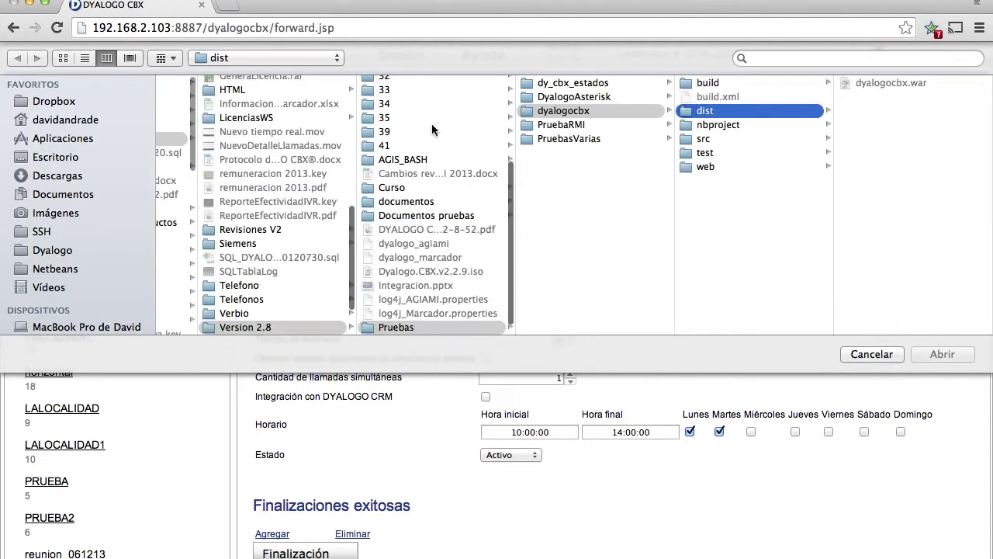
{"action": "left_click", "coordinate": [872, 354]}
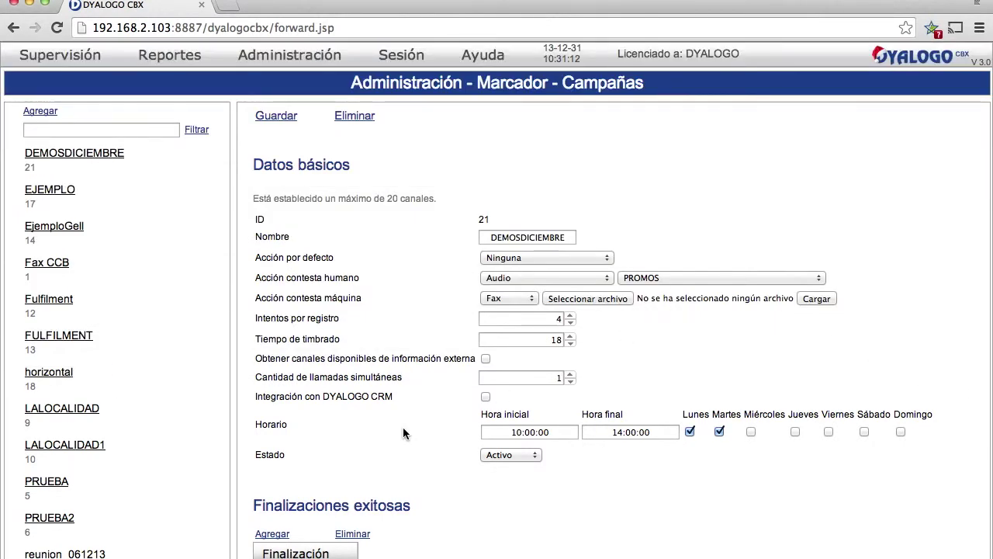
- Try other values in Intentos por registro and restore it to 4
{"action": "double_click", "coordinate": [530, 317]}
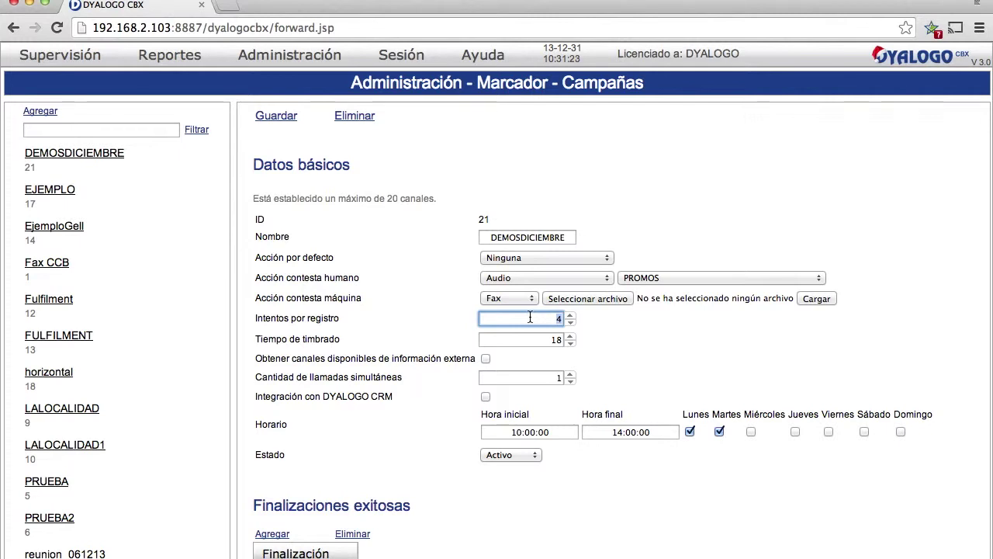
{"action": "type", "text": "-64"}
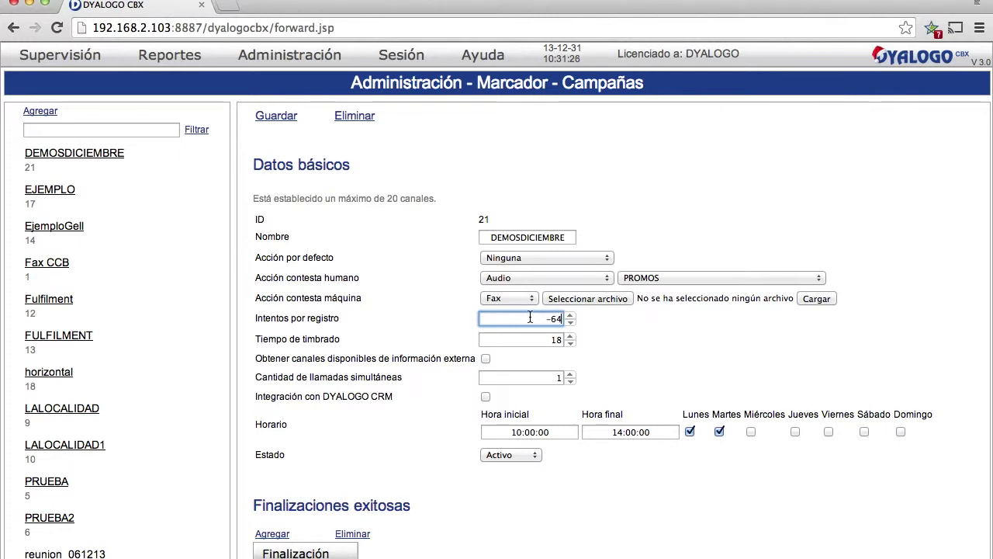
{"action": "scroll", "coordinate": [458, 346], "scroll_direction": "down", "scroll_amount": 4}
{"action": "scroll", "coordinate": [459, 346], "scroll_direction": "up", "scroll_amount": 2}
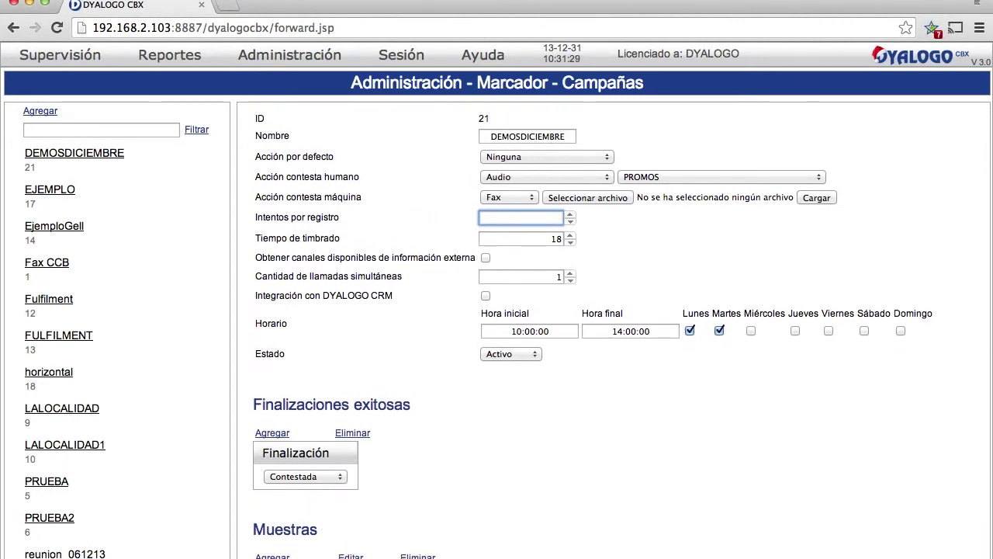
{"action": "key", "text": "Tab"}
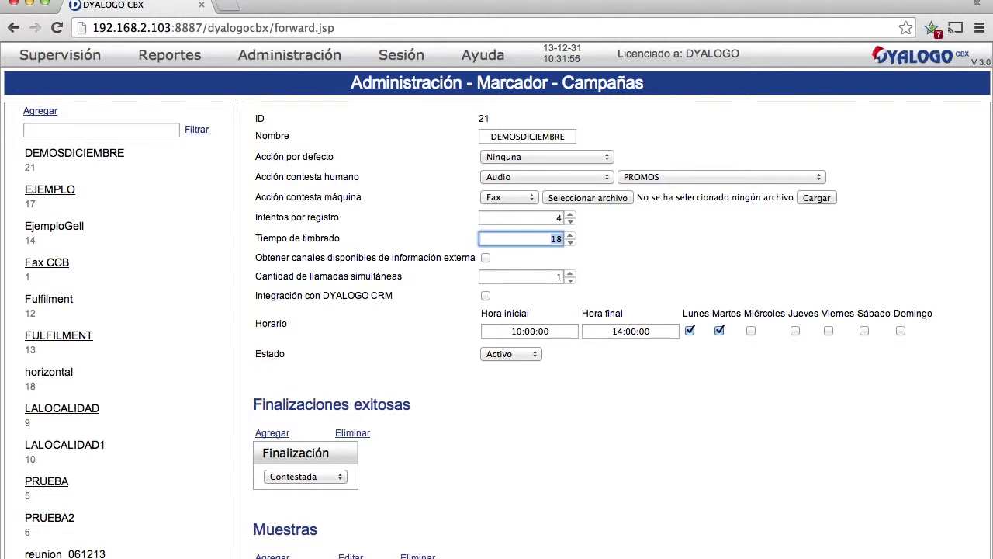
- Enable Obtener canales disponibles de información externa, and reload the DEMOSDICIEMBRE campaign to discard the unsaved changes
{"action": "left_click_drag", "start_coordinate": [266, 257], "coordinate": [475, 258]}
{"action": "left_click", "coordinate": [526, 240]}
{"action": "left_click", "coordinate": [485, 259]}
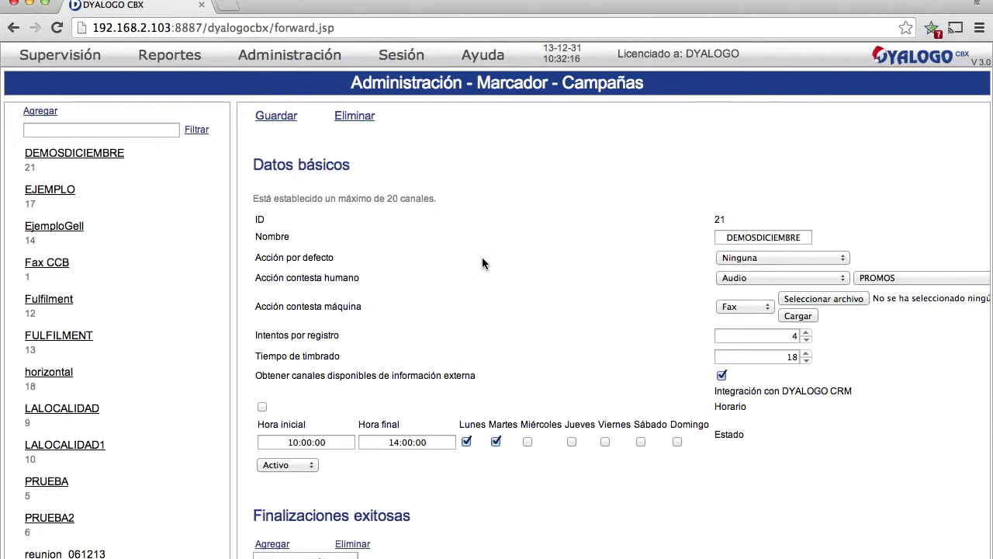
{"action": "left_click", "coordinate": [72, 161]}
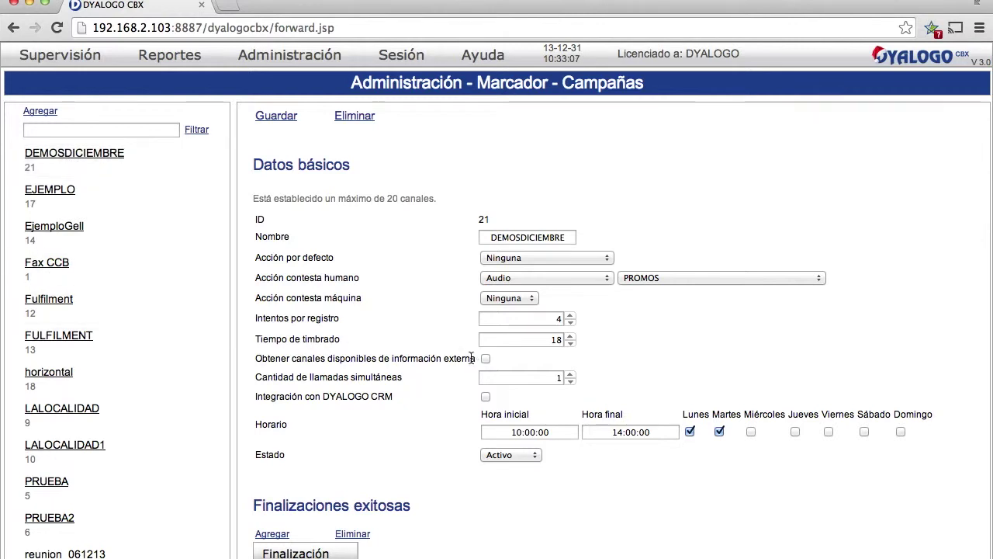
- Set Cantidad de llamadas simultáneas to 5 for the DEMOSDICIEMBRE campaign
{"action": "left_click_drag", "start_coordinate": [492, 361], "coordinate": [269, 354]}
{"action": "scroll", "coordinate": [605, 345], "scroll_direction": "down", "scroll_amount": 5}
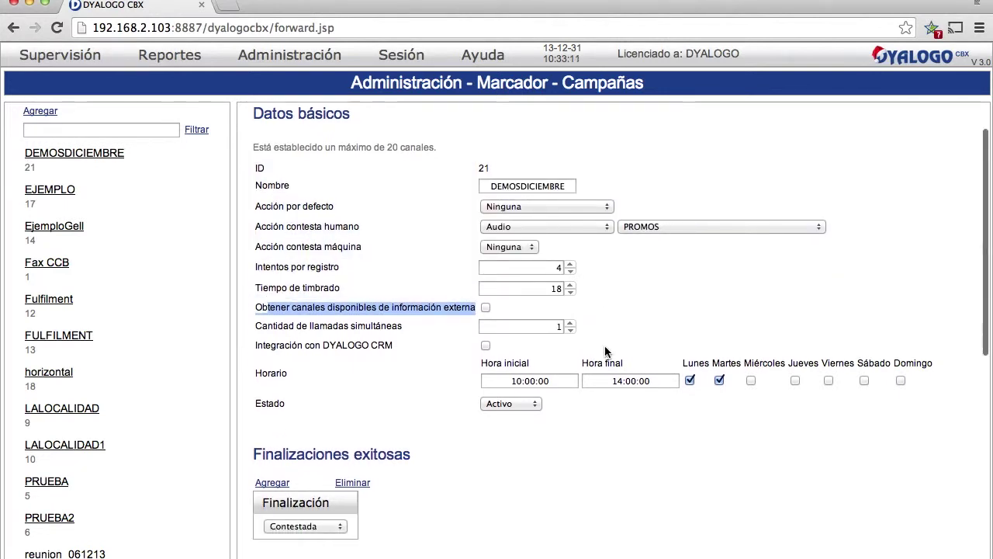
{"action": "left_click", "coordinate": [424, 233]}
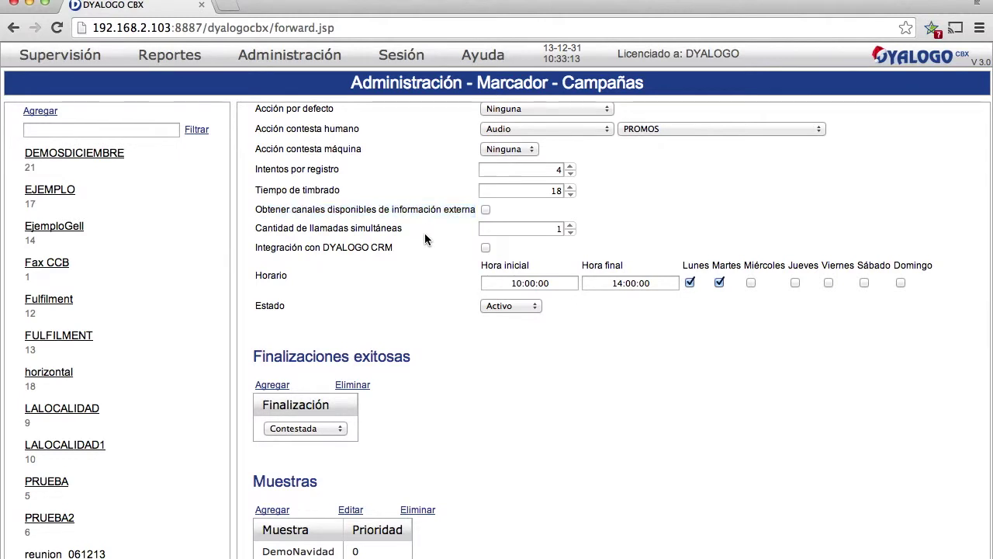
{"action": "left_click", "coordinate": [571, 225]}
{"action": "left_click", "coordinate": [569, 225]}
{"action": "left_click", "coordinate": [570, 225]}
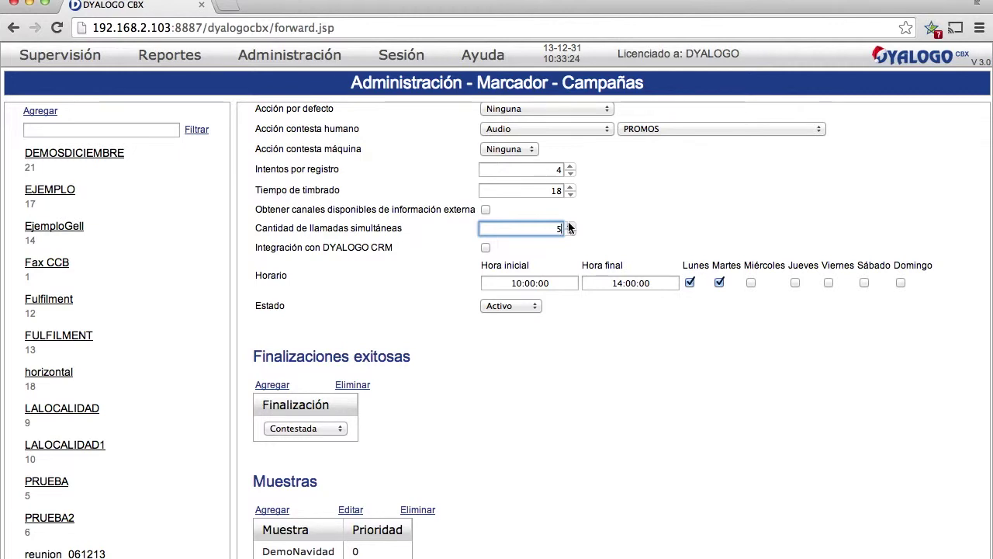
- Enable Integración con DYALOGO CRM and check the campaign and customer identification selectors in Configuración CRM
{"action": "left_click_drag", "start_coordinate": [255, 250], "coordinate": [401, 248]}
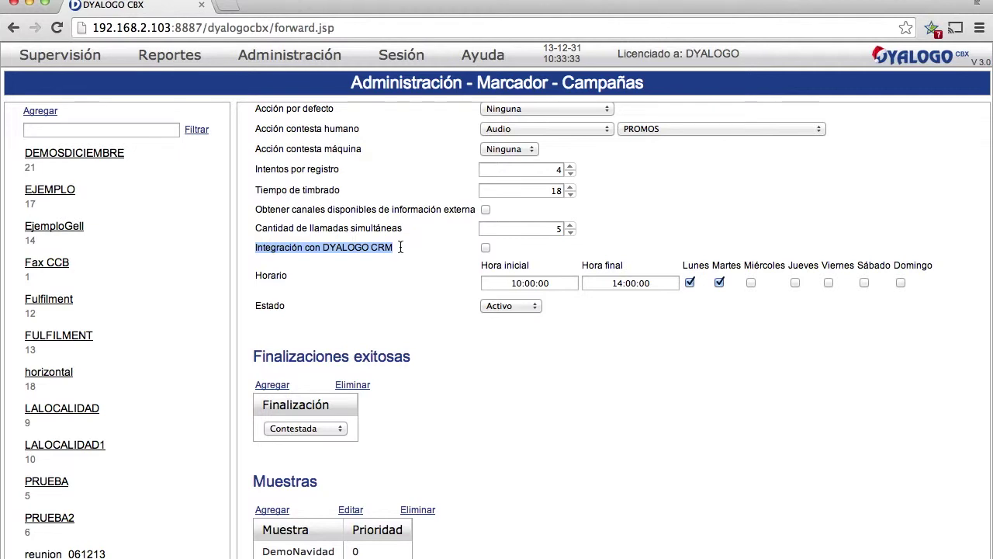
{"action": "left_click", "coordinate": [485, 248]}
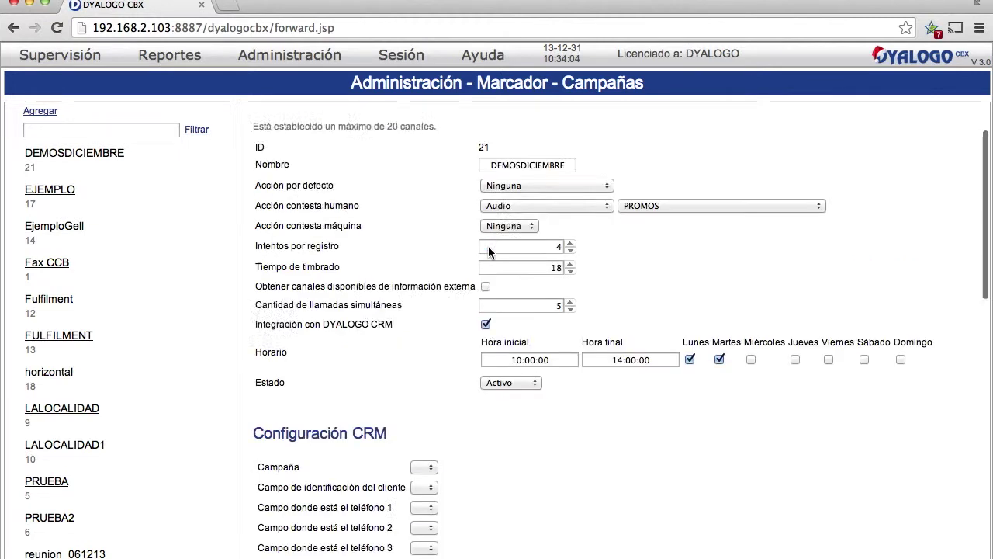
{"action": "scroll", "coordinate": [489, 250], "scroll_direction": "down", "scroll_amount": 5}
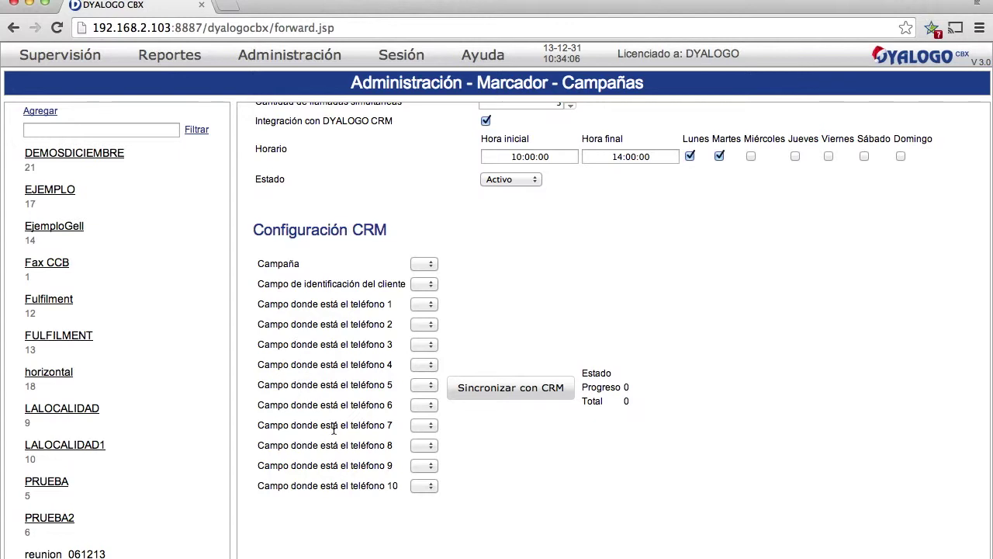
{"action": "left_click", "coordinate": [427, 264]}
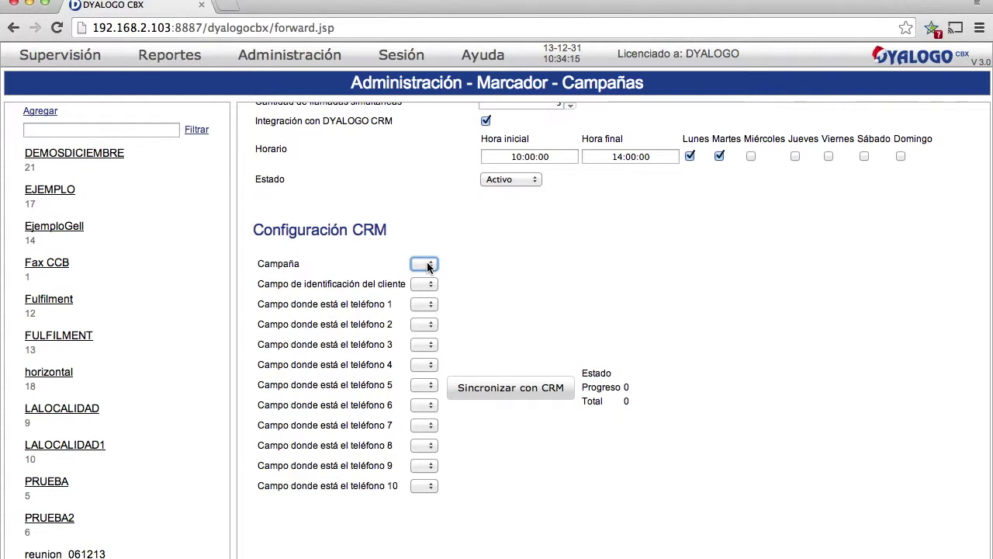
{"action": "left_click", "coordinate": [430, 284]}
{"action": "scroll", "coordinate": [424, 464], "scroll_direction": "up", "scroll_amount": 5}
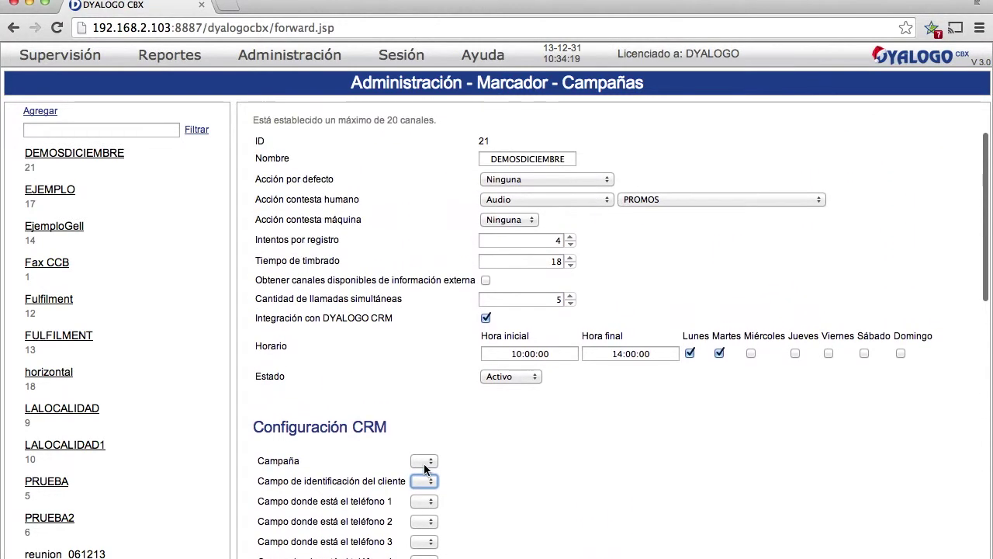
{"action": "scroll", "coordinate": [423, 463], "scroll_direction": "up", "scroll_amount": 2}
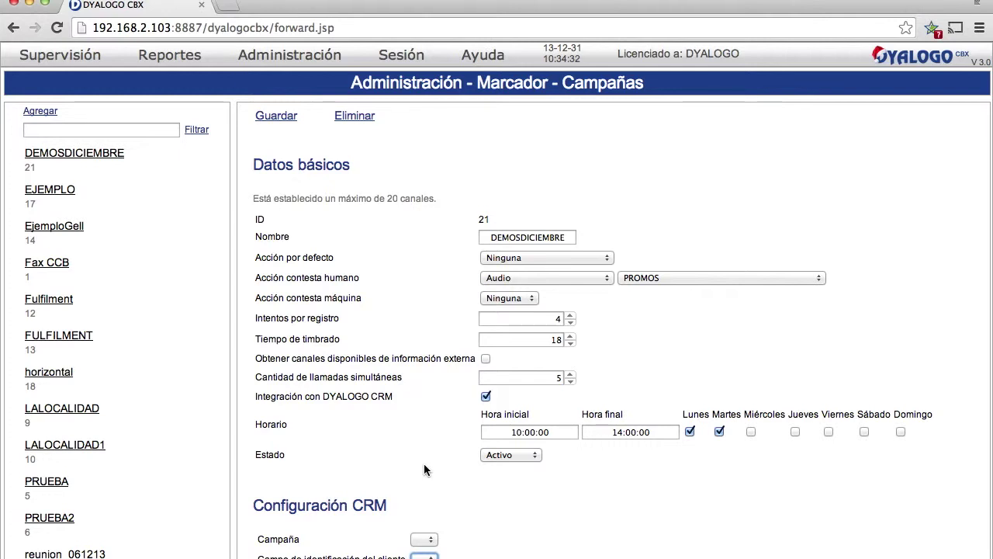
- Review the Horario hours and weekdays and the Estado options of the DEMOSDICIEMBRE campaign
{"action": "scroll", "coordinate": [424, 464], "scroll_direction": "down", "scroll_amount": 3}
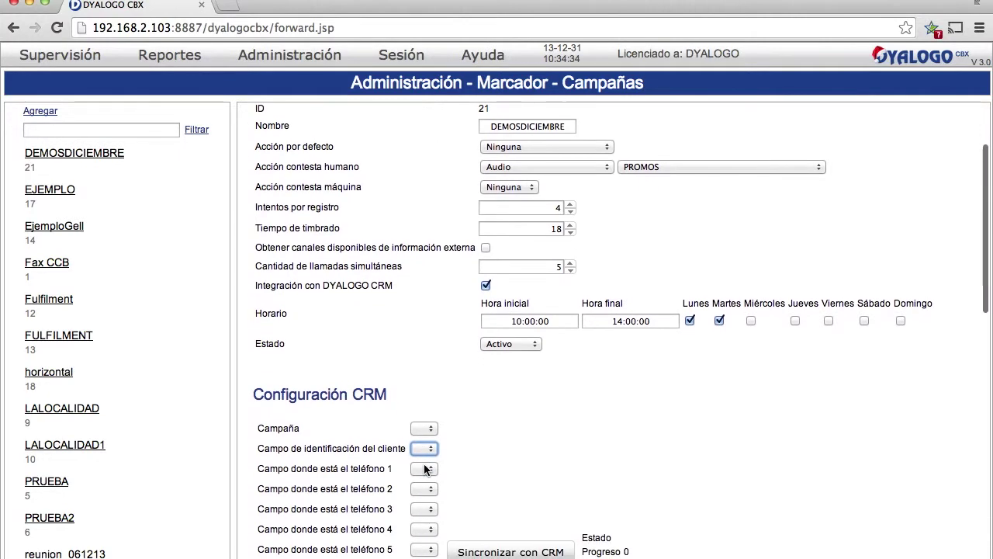
{"action": "left_click_drag", "start_coordinate": [257, 313], "coordinate": [927, 319]}
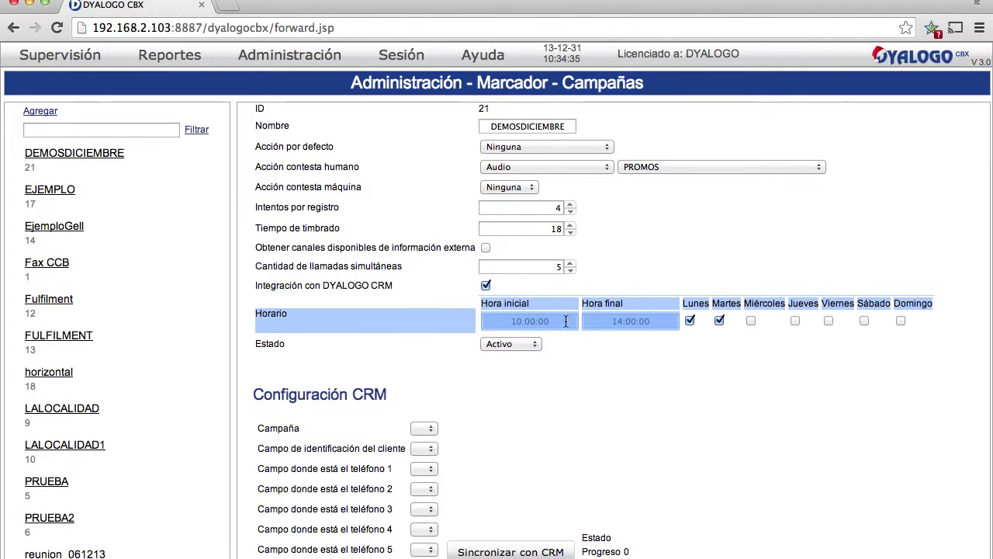
{"action": "left_click", "coordinate": [559, 327]}
{"action": "triple_click", "coordinate": [652, 326]}
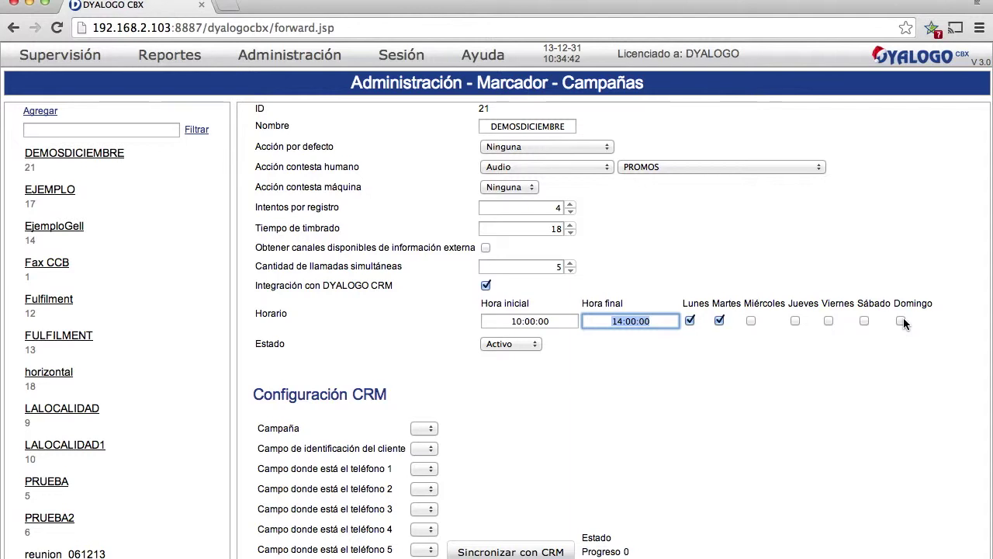
{"action": "scroll", "coordinate": [782, 329], "scroll_direction": "down", "scroll_amount": 3}
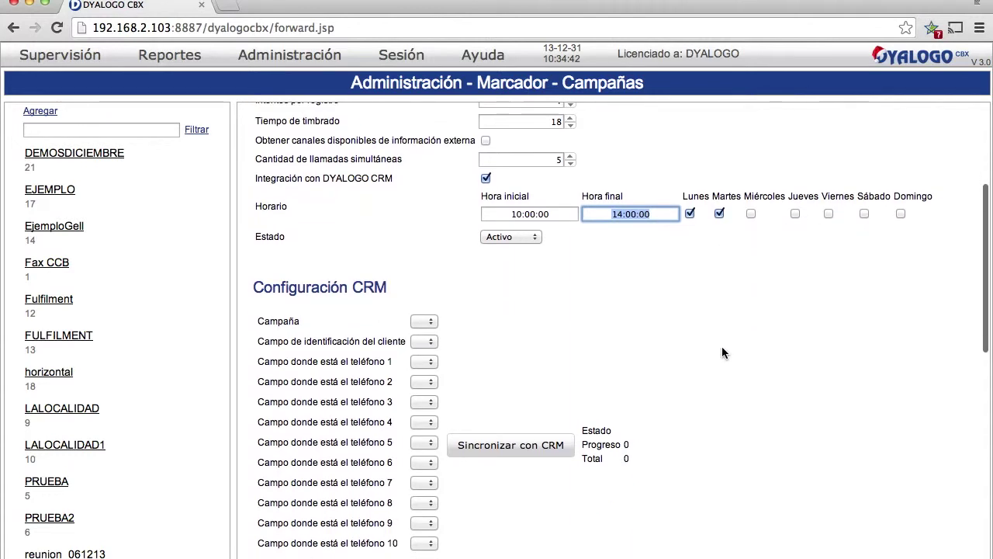
{"action": "left_click", "coordinate": [526, 237]}
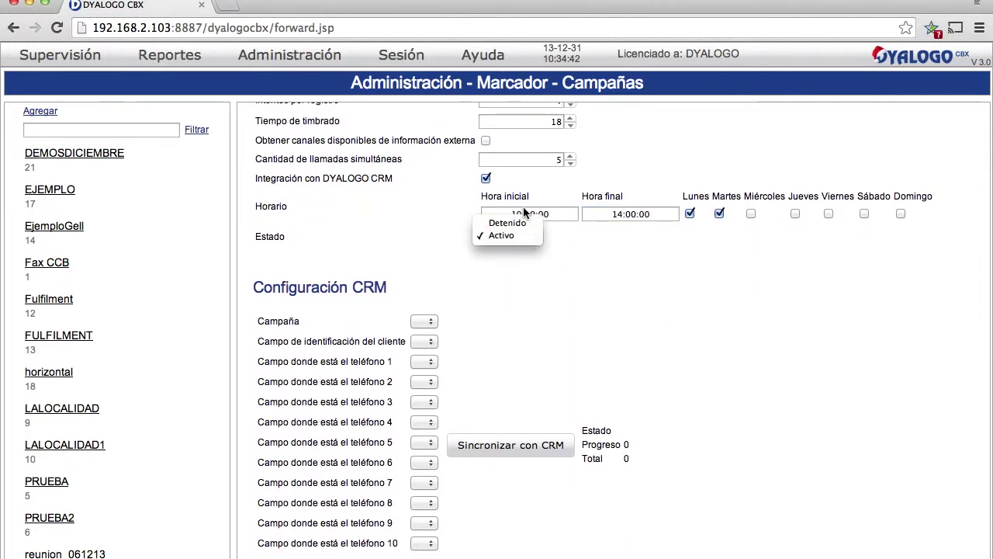
{"action": "left_click", "coordinate": [608, 237]}
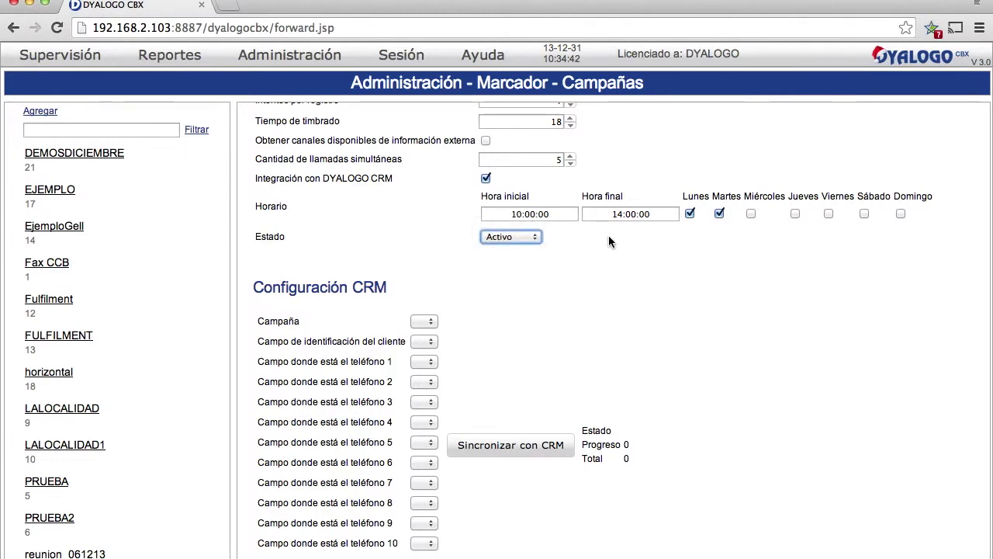
- Examine the telephone field selectors and the CRM synchronization option in Configuración CRM
{"action": "scroll", "coordinate": [609, 242], "scroll_direction": "down", "scroll_amount": 4}
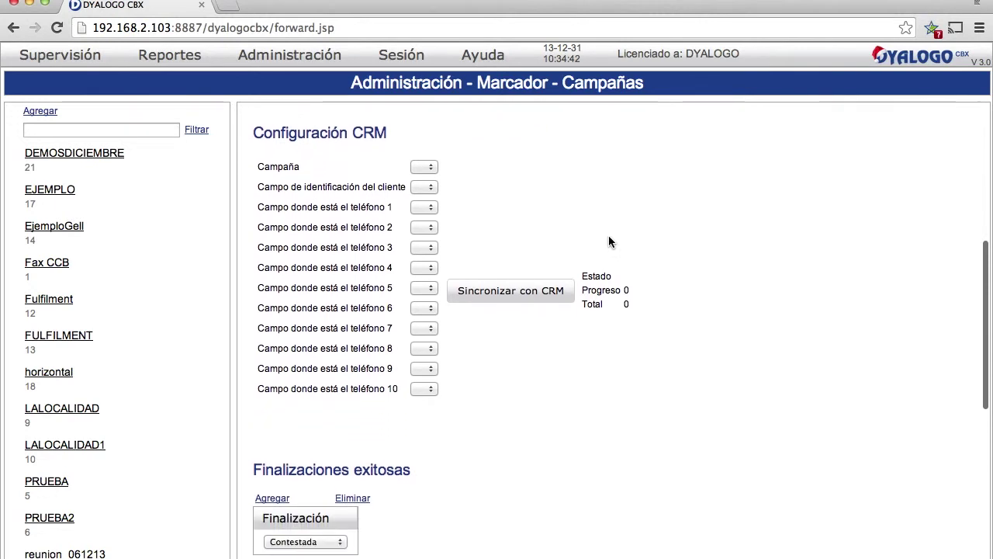
{"action": "scroll", "coordinate": [608, 241], "scroll_direction": "down", "scroll_amount": 3}
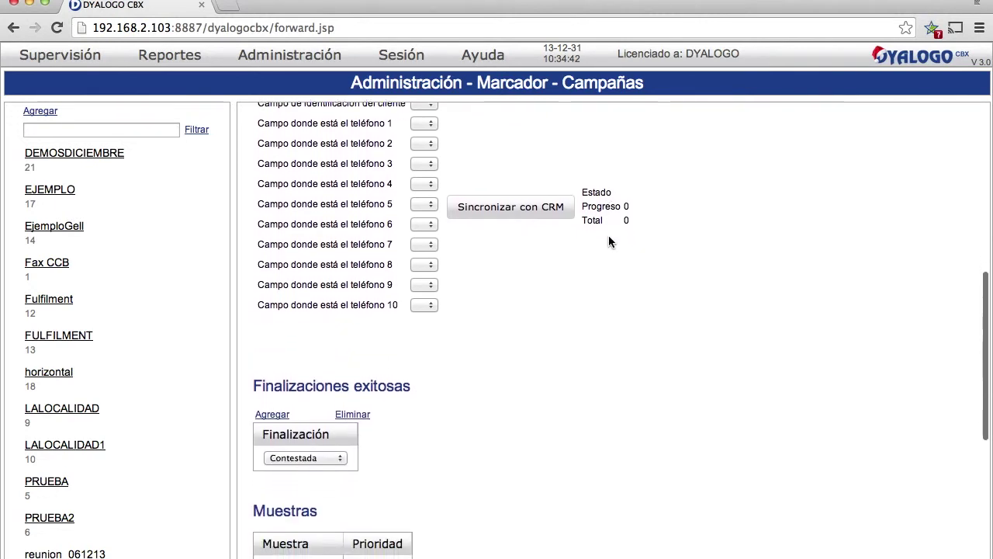
{"action": "scroll", "coordinate": [609, 241], "scroll_direction": "up", "scroll_amount": 3}
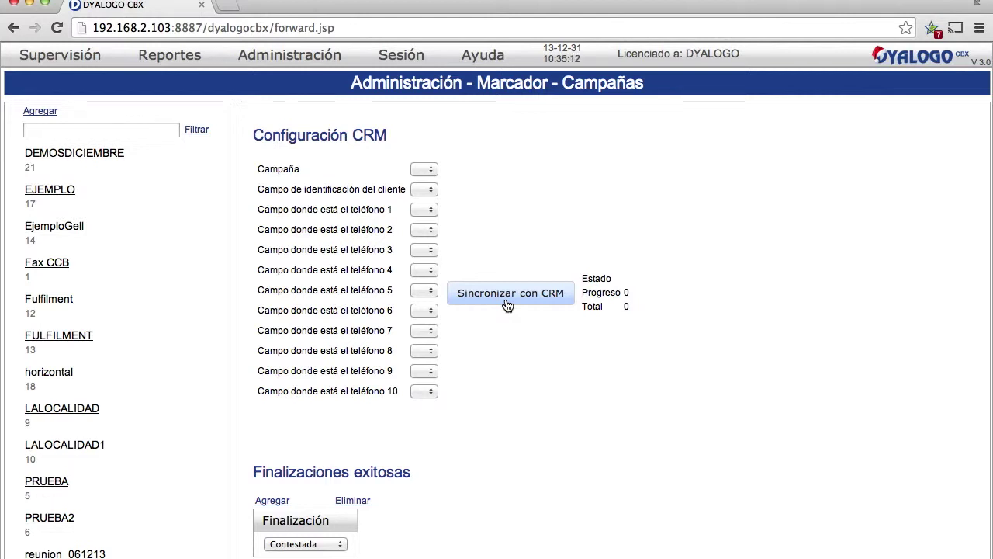
- Check the available Finalización options under Finalizaciones exitosas, leaving the selection on Contestada
{"action": "scroll", "coordinate": [506, 305], "scroll_direction": "down", "scroll_amount": 5}
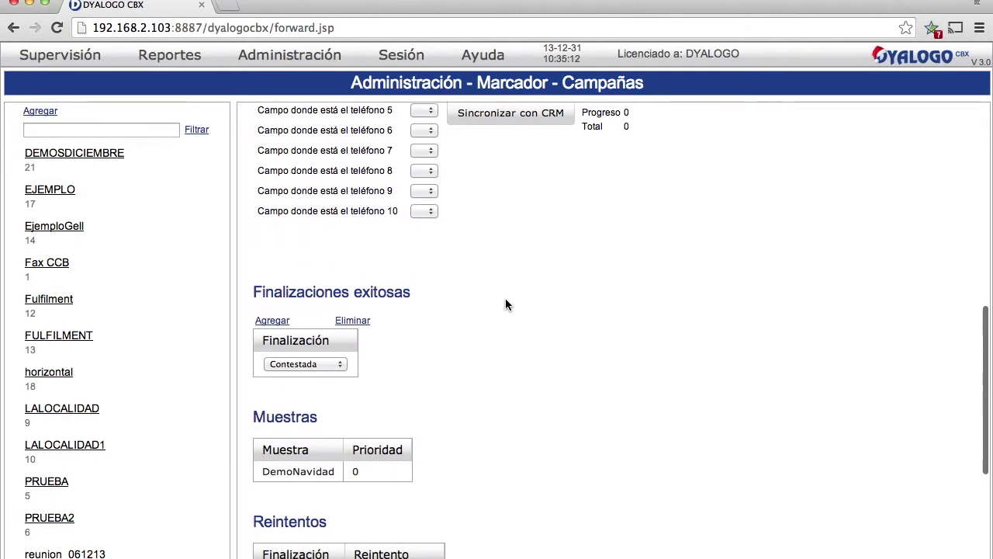
{"action": "scroll", "coordinate": [505, 305], "scroll_direction": "down", "scroll_amount": 3}
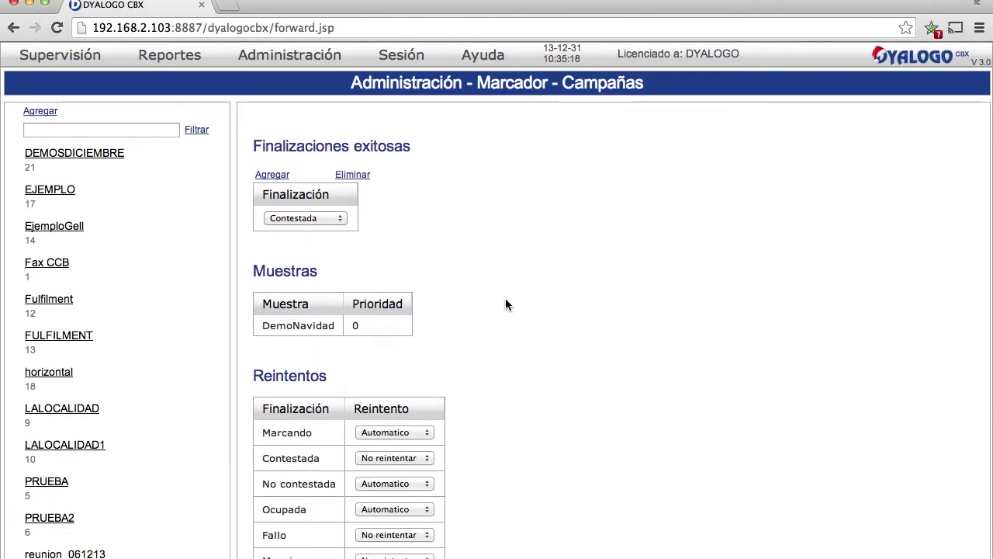
{"action": "left_click", "coordinate": [339, 220]}
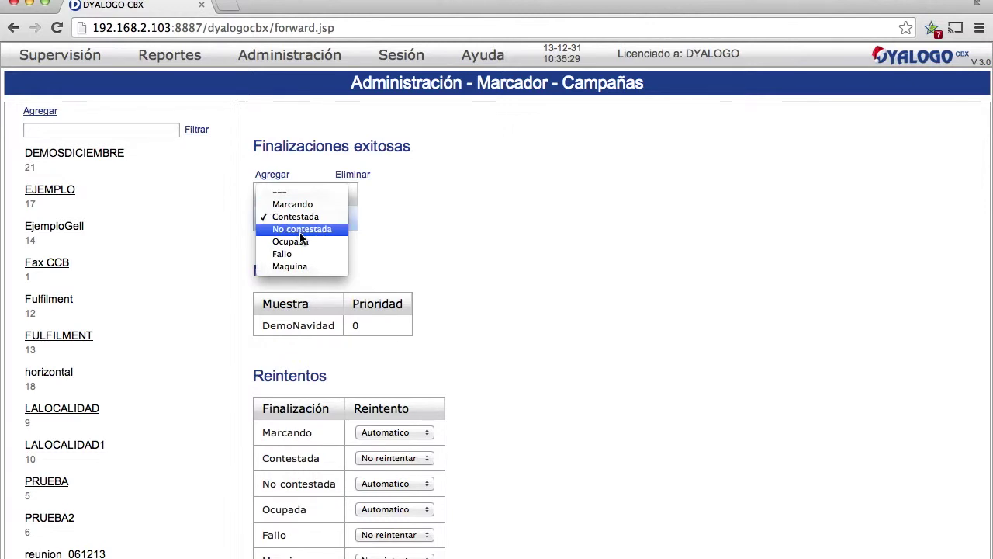
{"action": "left_click", "coordinate": [455, 232]}
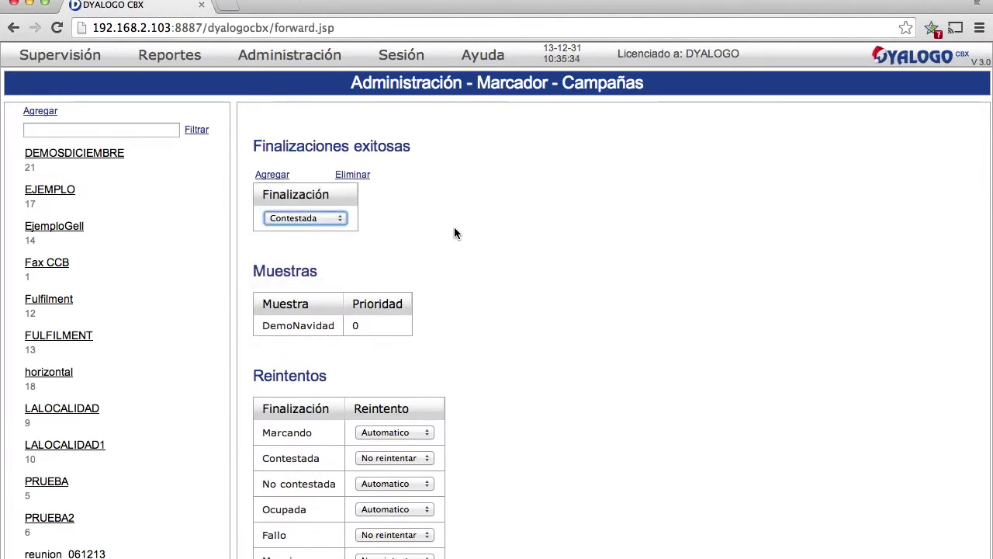
- Disable Integración con DYALOGO CRM for the DEMOSDICIEMBRE campaign
{"action": "scroll", "coordinate": [455, 232], "scroll_direction": "down", "scroll_amount": 1}
{"action": "scroll", "coordinate": [455, 230], "scroll_direction": "down", "scroll_amount": 3}
{"action": "left_click", "coordinate": [265, 247]}
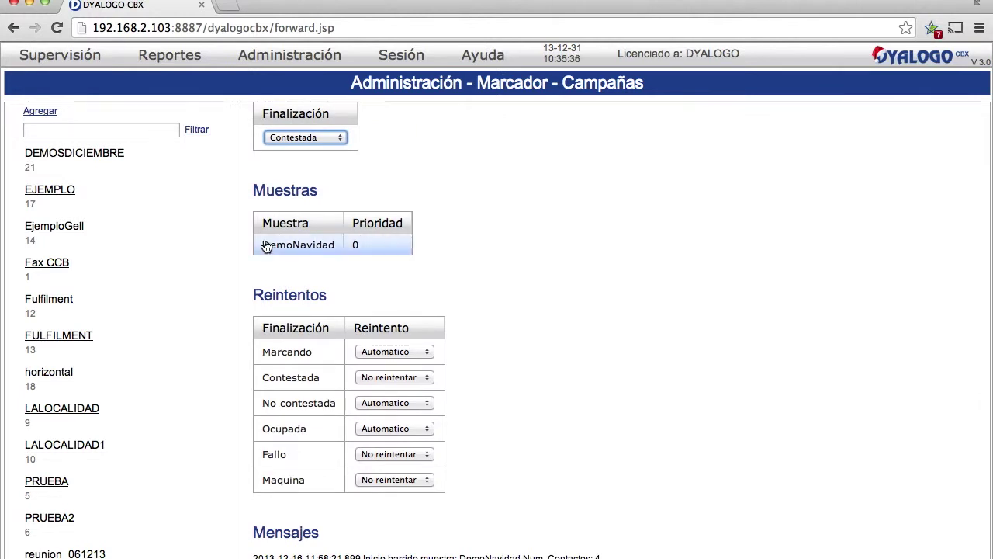
{"action": "scroll", "coordinate": [636, 260], "scroll_direction": "up", "scroll_amount": 10}
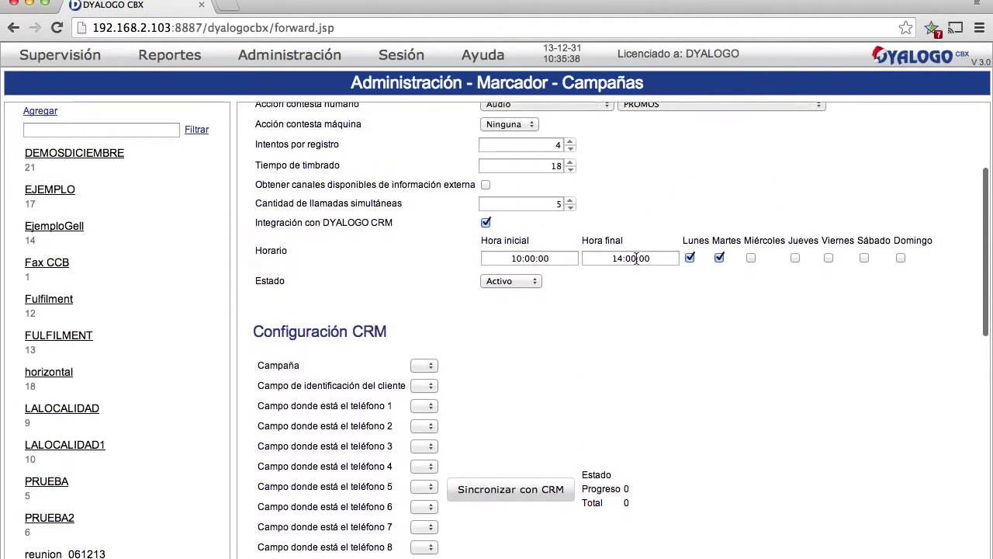
{"action": "left_click", "coordinate": [486, 313]}
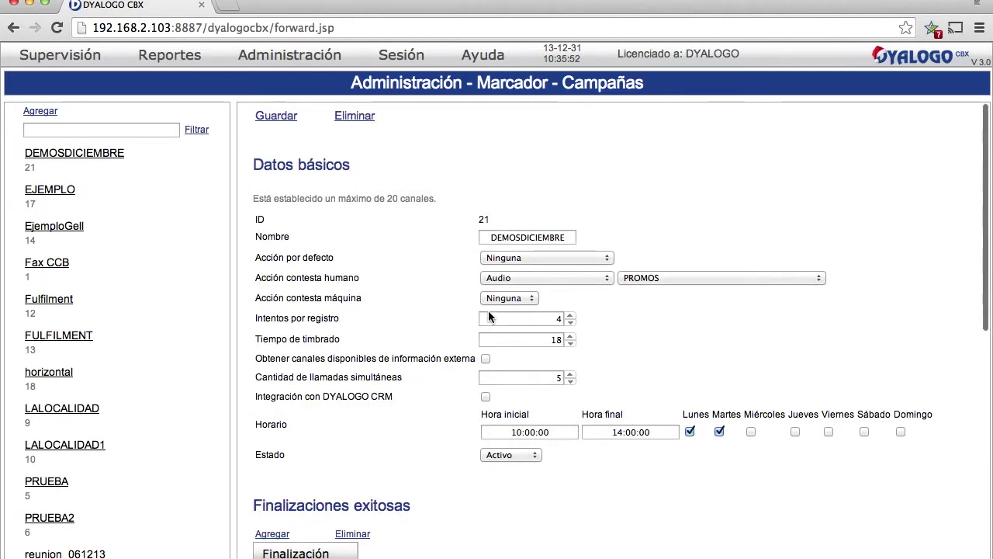
- Select the DemoNavidad sample in the campaign's Muestras table
{"action": "scroll", "coordinate": [488, 311], "scroll_direction": "down", "scroll_amount": 6}
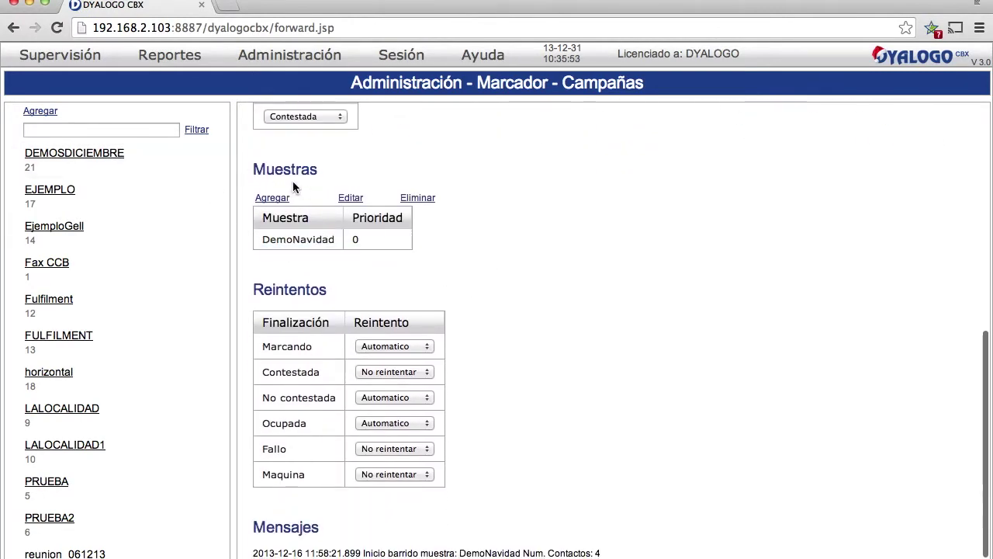
{"action": "left_click", "coordinate": [299, 241]}
{"action": "left_click", "coordinate": [300, 241]}
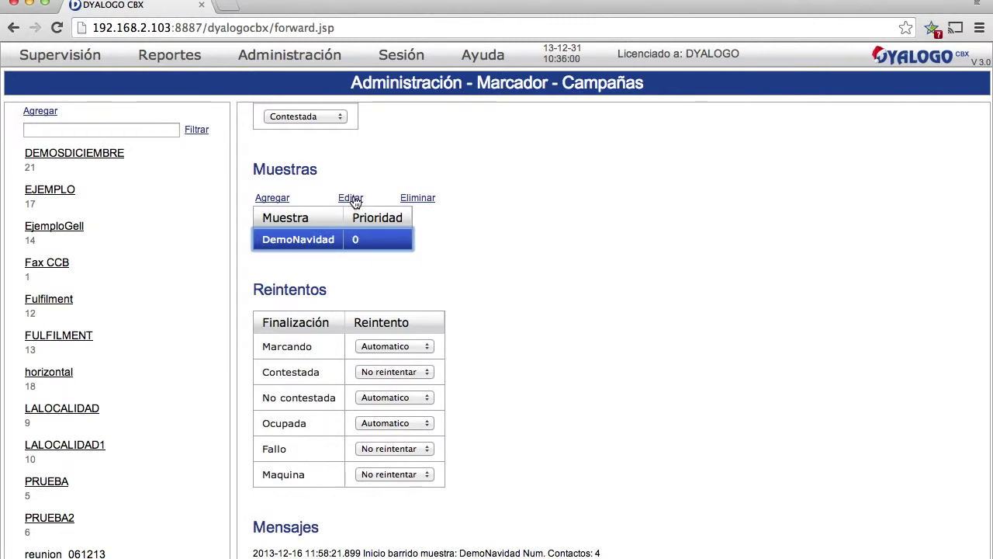
- Try Automatico as the Reintento option for Contestada and restore it to No reintentar
{"action": "scroll", "coordinate": [355, 203], "scroll_direction": "down", "scroll_amount": 1}
{"action": "scroll", "coordinate": [442, 257], "scroll_direction": "down", "scroll_amount": 1}
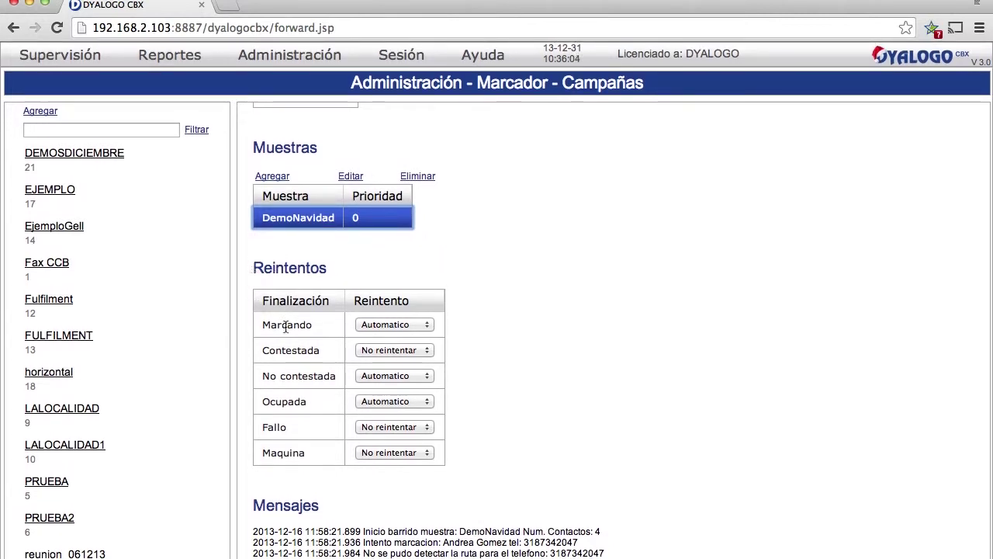
{"action": "left_click", "coordinate": [396, 353]}
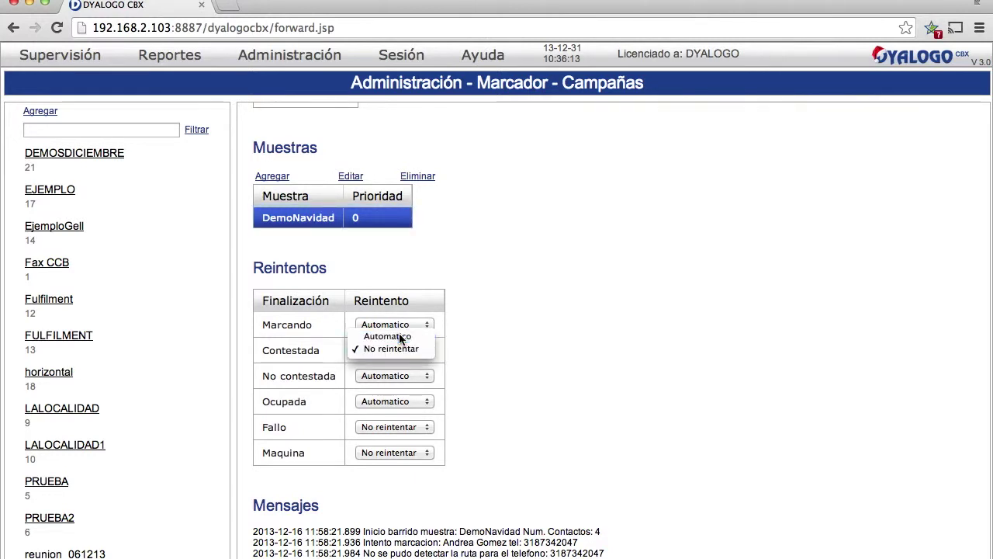
{"action": "left_click", "coordinate": [402, 336]}
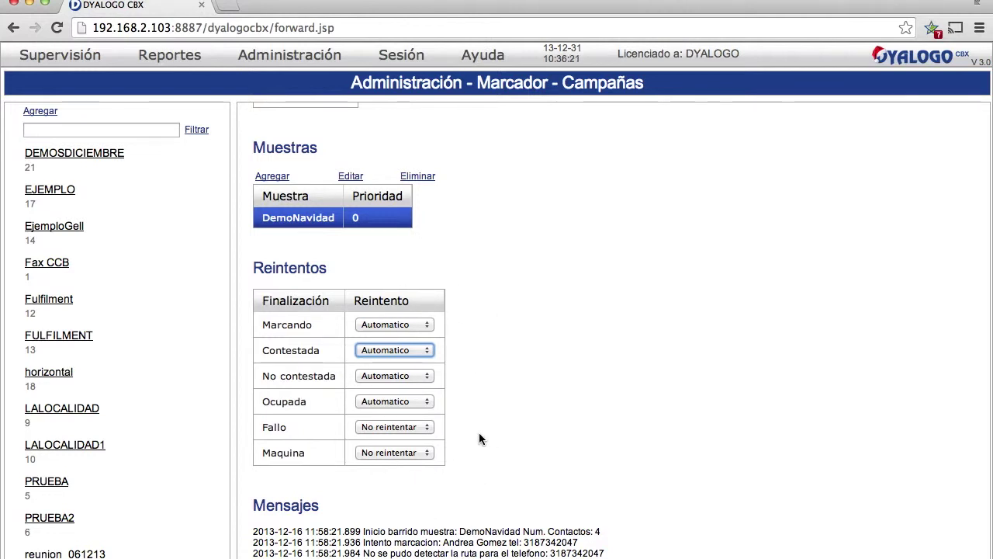
{"action": "double_click", "coordinate": [290, 351]}
{"action": "left_click", "coordinate": [395, 350]}
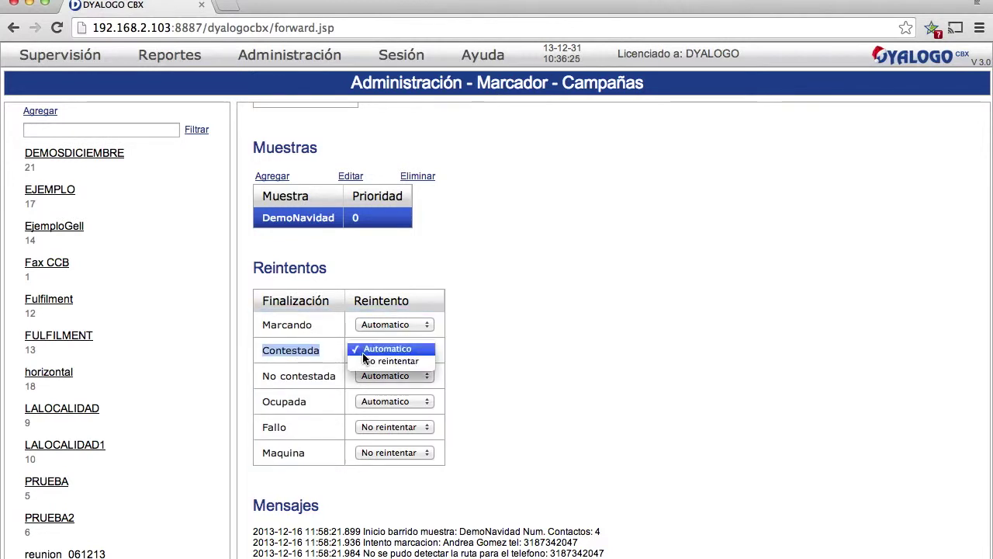
{"action": "left_click", "coordinate": [400, 362]}
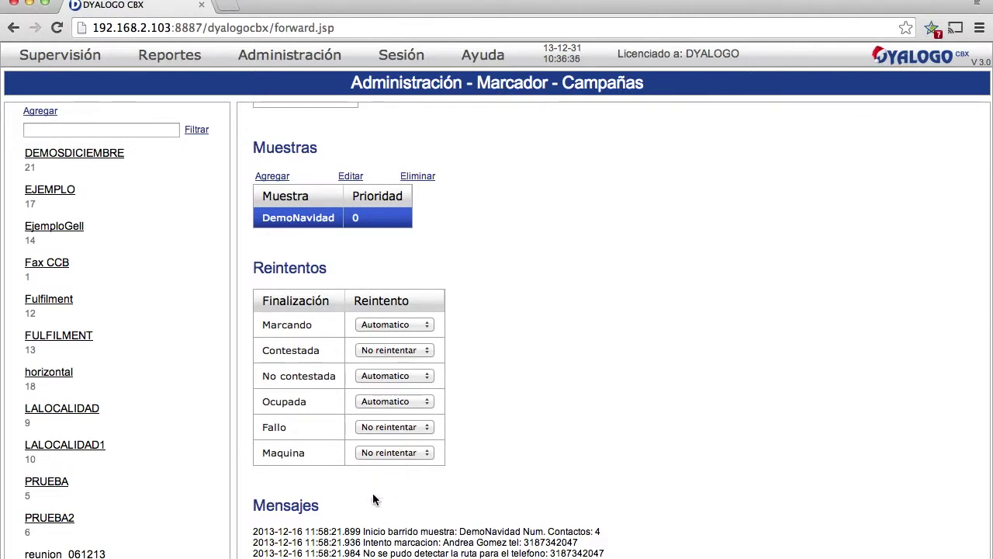
{"action": "left_click", "coordinate": [379, 350]}
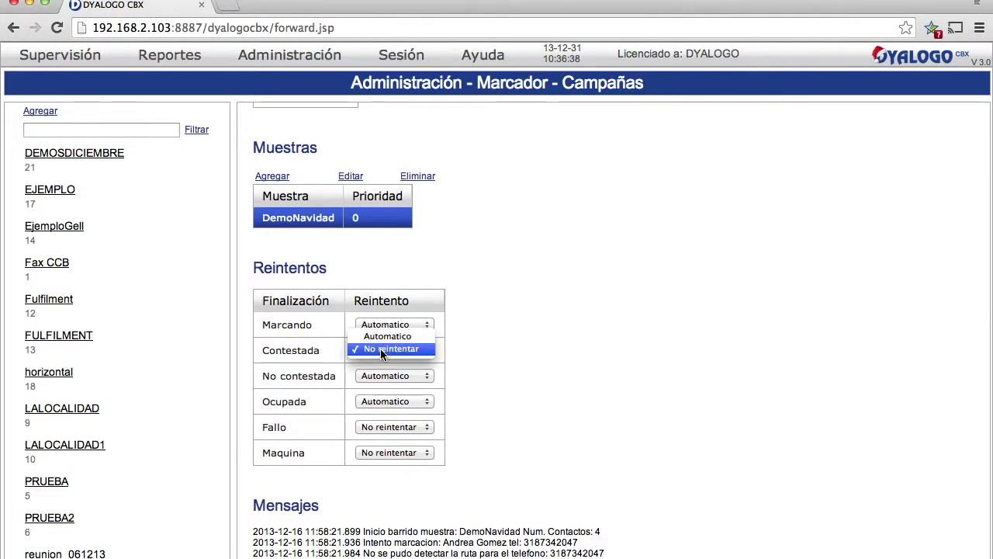
{"action": "left_click", "coordinate": [380, 350]}
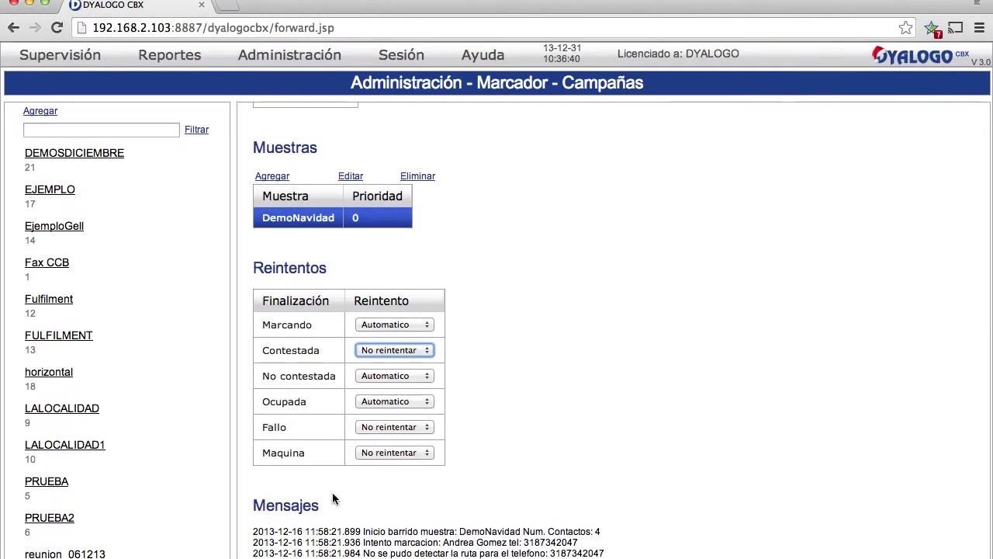
- Review the dialing log entries in the campaign's Mensajes section
{"action": "left_click_drag", "start_coordinate": [255, 501], "coordinate": [326, 558]}
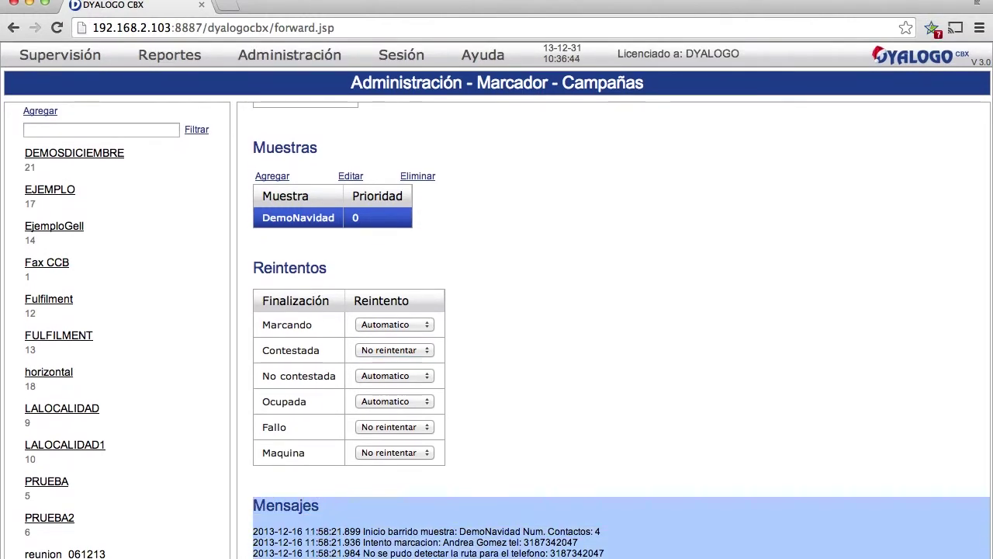
{"action": "left_click", "coordinate": [454, 531]}
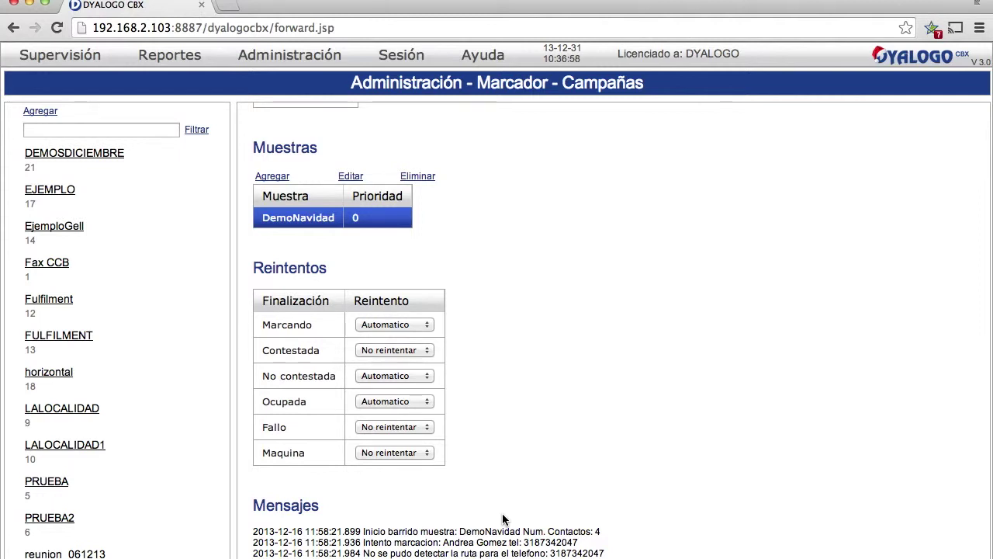
{"action": "scroll", "coordinate": [502, 513], "scroll_direction": "up", "scroll_amount": 10}
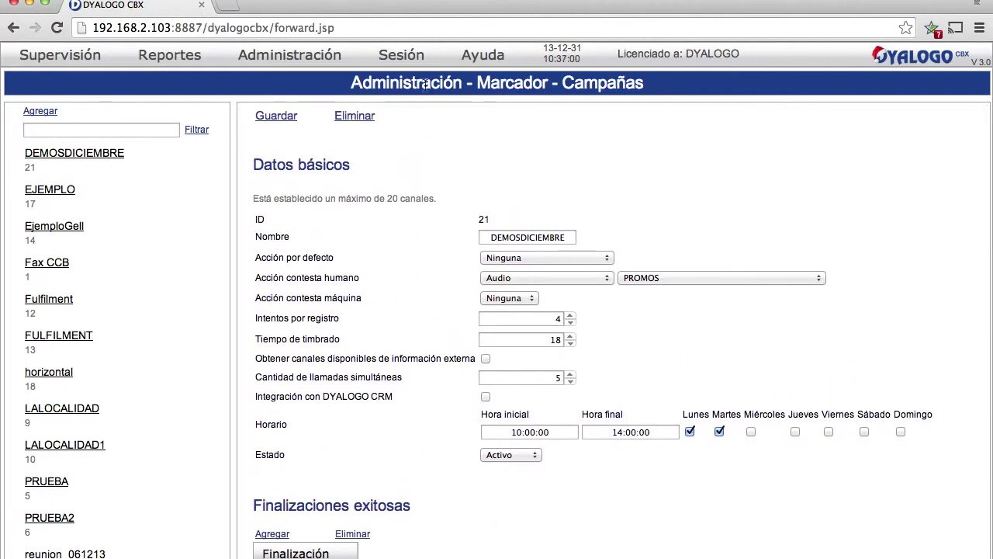
- Open the DemoNavidad sample in the Muestras administration of the Marcador
{"action": "left_click", "coordinate": [308, 56]}
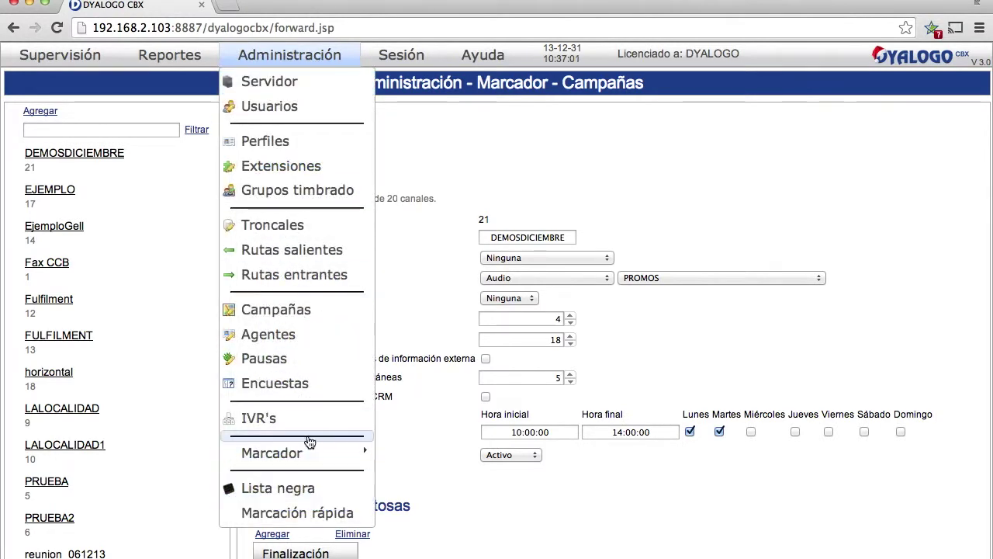
{"action": "mouse_move", "coordinate": [313, 455]}
{"action": "left_click", "coordinate": [409, 482]}
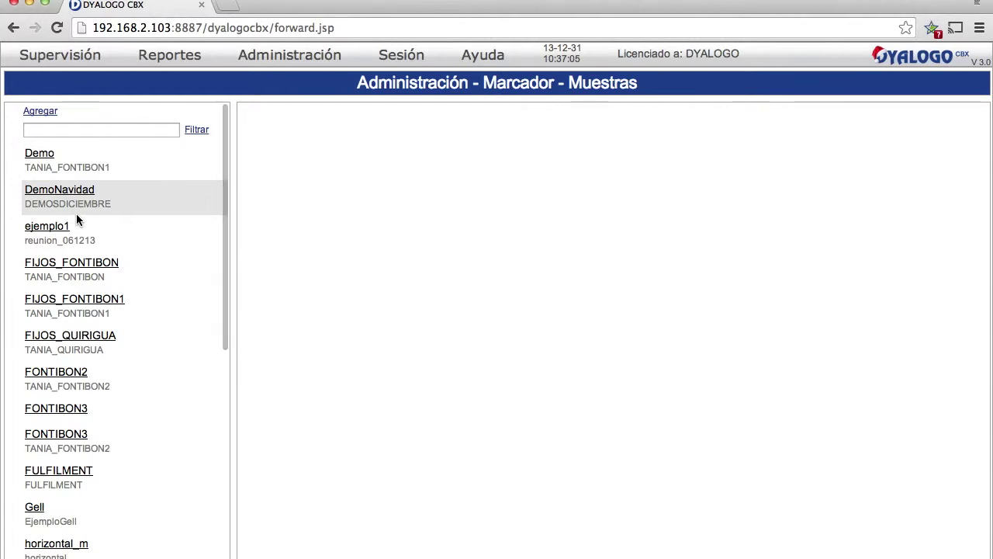
{"action": "scroll", "coordinate": [78, 217], "scroll_direction": "down", "scroll_amount": 5}
{"action": "scroll", "coordinate": [97, 225], "scroll_direction": "down", "scroll_amount": 5}
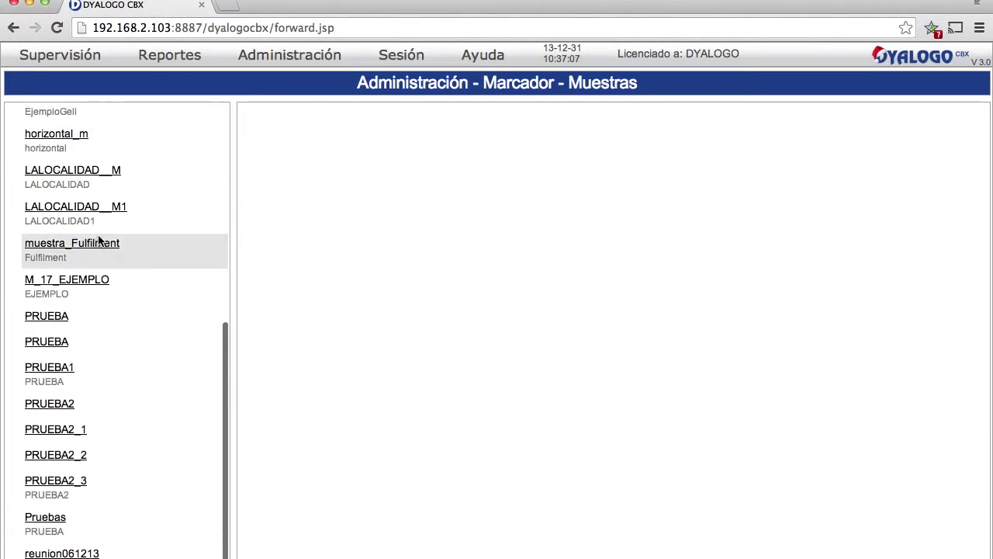
{"action": "scroll", "coordinate": [94, 403], "scroll_direction": "up", "scroll_amount": 10}
{"action": "left_click", "coordinate": [49, 156]}
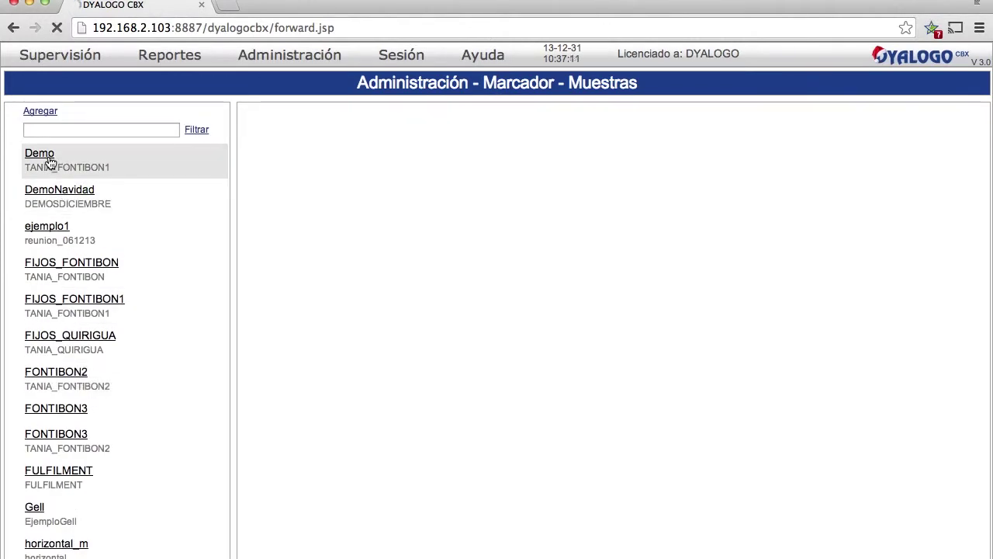
{"action": "left_click", "coordinate": [51, 197]}
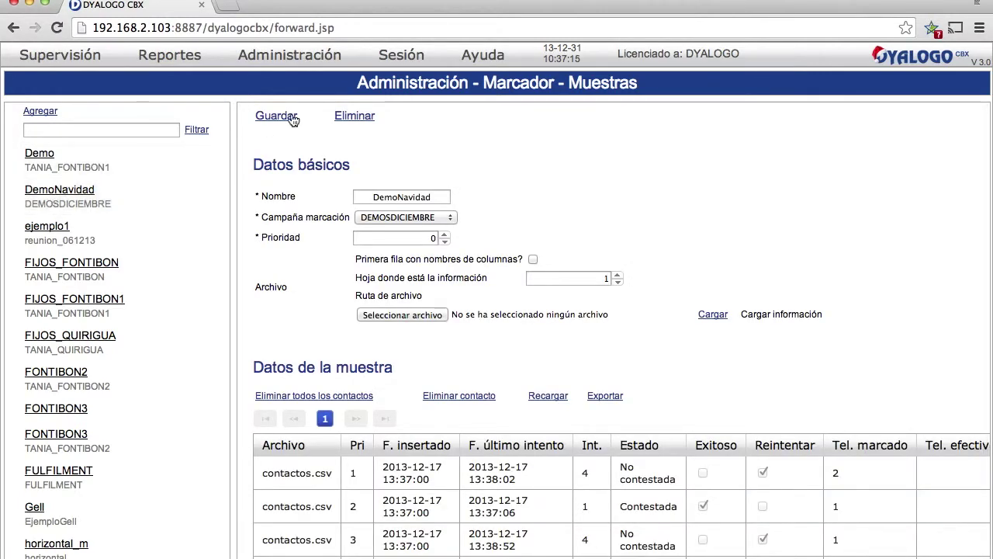
- Examine the DemoNavidad sample's Nombre, its Campaña marcación options and its contact data
{"action": "left_click", "coordinate": [419, 197]}
{"action": "scroll", "coordinate": [433, 203], "scroll_direction": "down", "scroll_amount": 1}
{"action": "scroll", "coordinate": [433, 204], "scroll_direction": "down", "scroll_amount": 3}
{"action": "scroll", "coordinate": [433, 203], "scroll_direction": "up", "scroll_amount": 4}
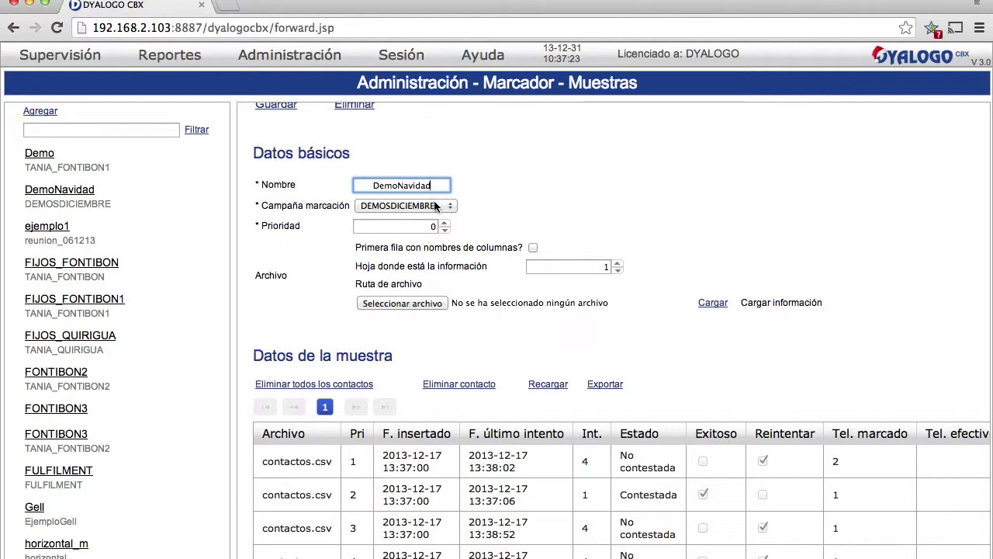
{"action": "left_click", "coordinate": [433, 203]}
{"action": "left_click", "coordinate": [515, 186]}
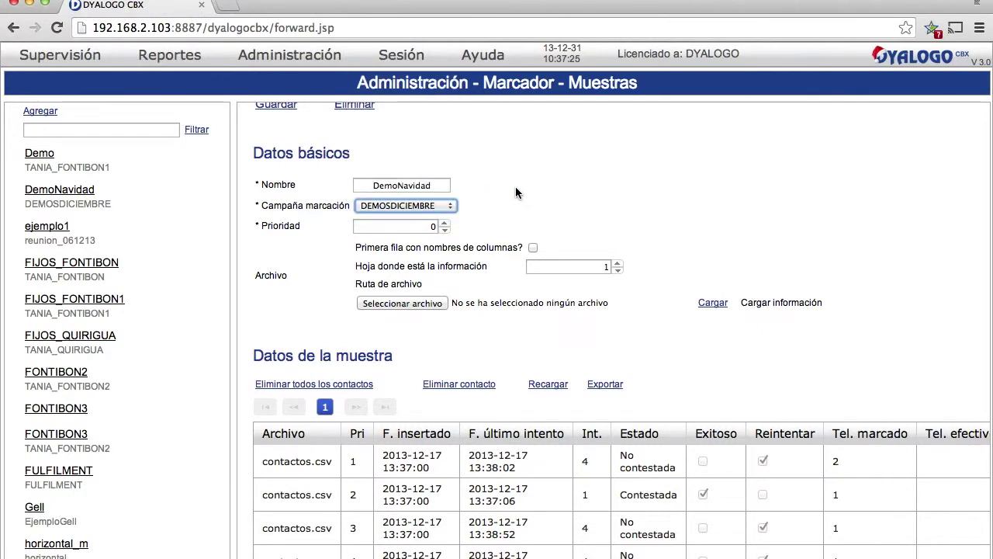
- Set the Prioridad of the DemoNavidad sample to -48
{"action": "left_click", "coordinate": [413, 225]}
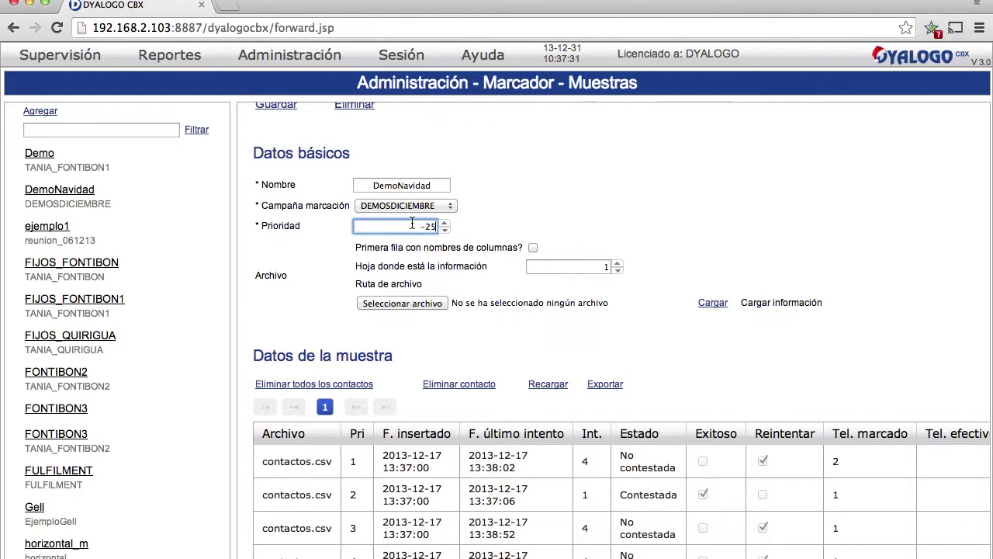
{"action": "left_click_drag", "start_coordinate": [253, 280], "coordinate": [366, 290]}
{"action": "left_click", "coordinate": [404, 287]}
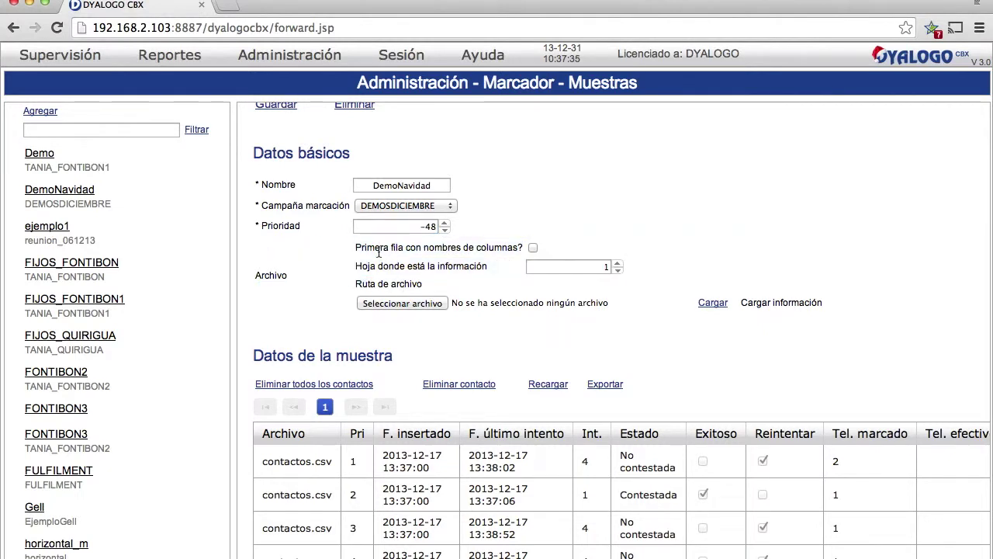
- Mark the file's first row as column names and set the sheet containing the information to 5
{"action": "left_click", "coordinate": [533, 249]}
{"action": "left_click_drag", "start_coordinate": [552, 267], "coordinate": [627, 271]}
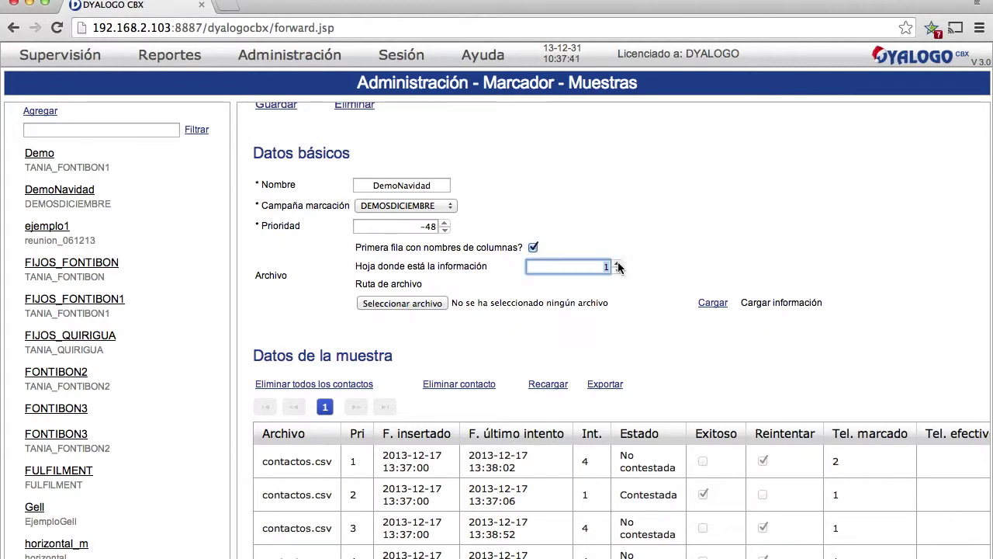
{"action": "left_click", "coordinate": [412, 280]}
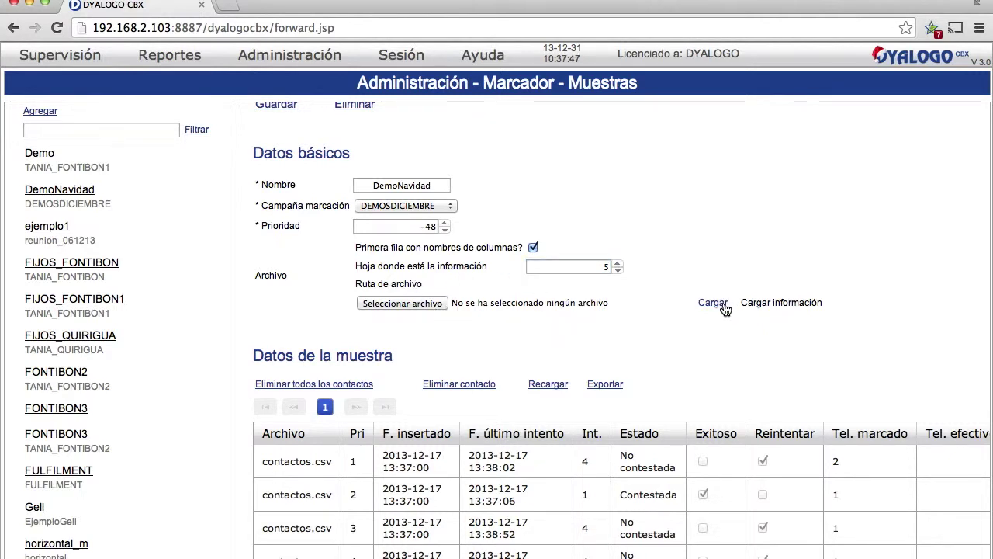
- Choose contactos.csv from the Descargas folder as the sample's contact file
{"action": "left_click", "coordinate": [400, 302]}
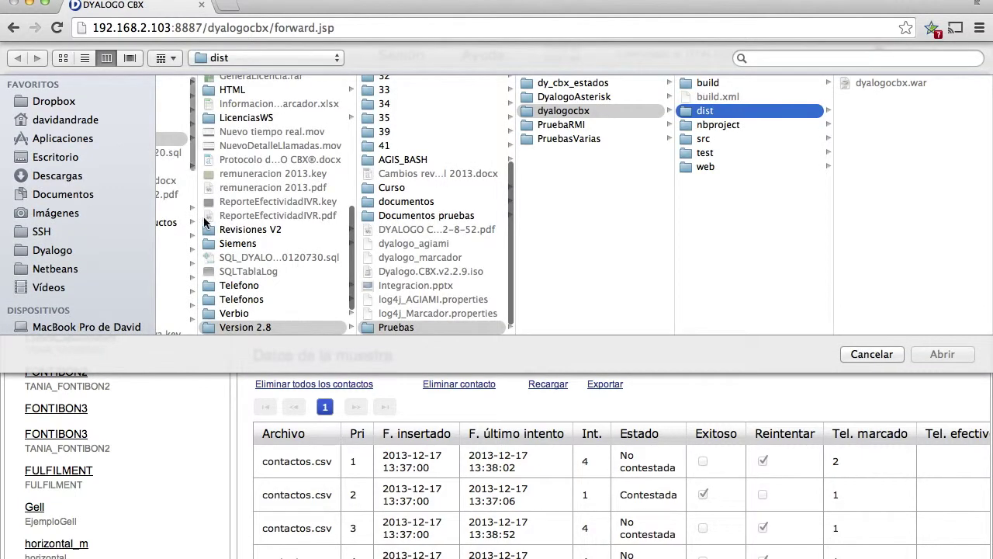
{"action": "left_click", "coordinate": [81, 178]}
{"action": "scroll", "coordinate": [239, 226], "scroll_direction": "down", "scroll_amount": 10}
{"action": "left_click", "coordinate": [238, 228]}
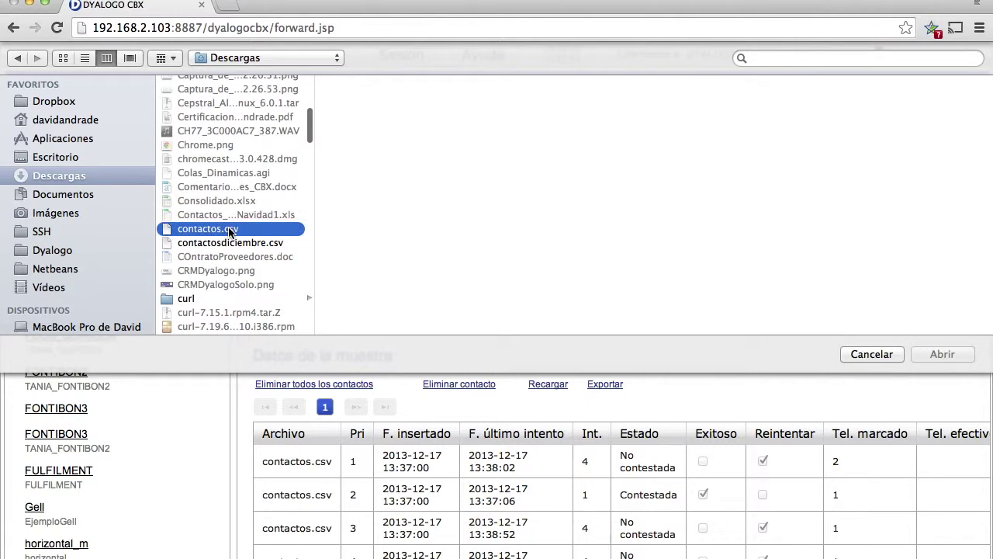
{"action": "left_click", "coordinate": [961, 358]}
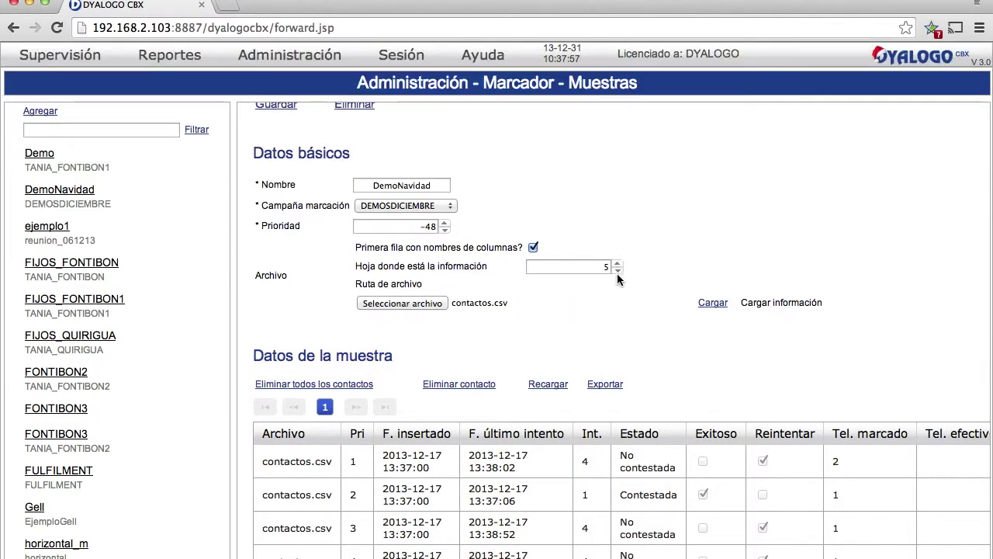
- Set the sheet containing the information to 1 and clear the Primera fila con nombres de columnas option
{"action": "left_click", "coordinate": [619, 270]}
{"action": "left_click", "coordinate": [619, 270]}
{"action": "left_click", "coordinate": [619, 270]}
{"action": "left_click", "coordinate": [620, 270]}
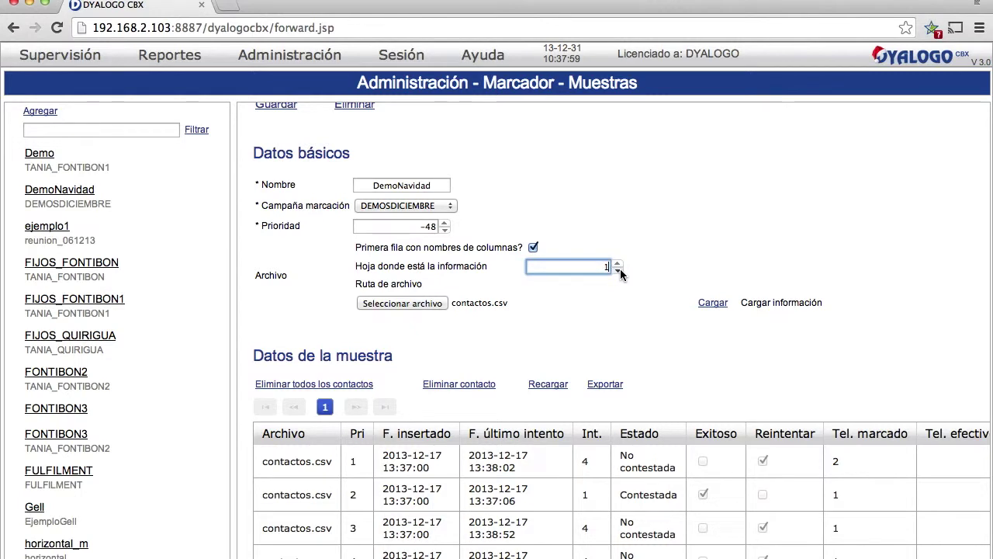
{"action": "left_click", "coordinate": [532, 249]}
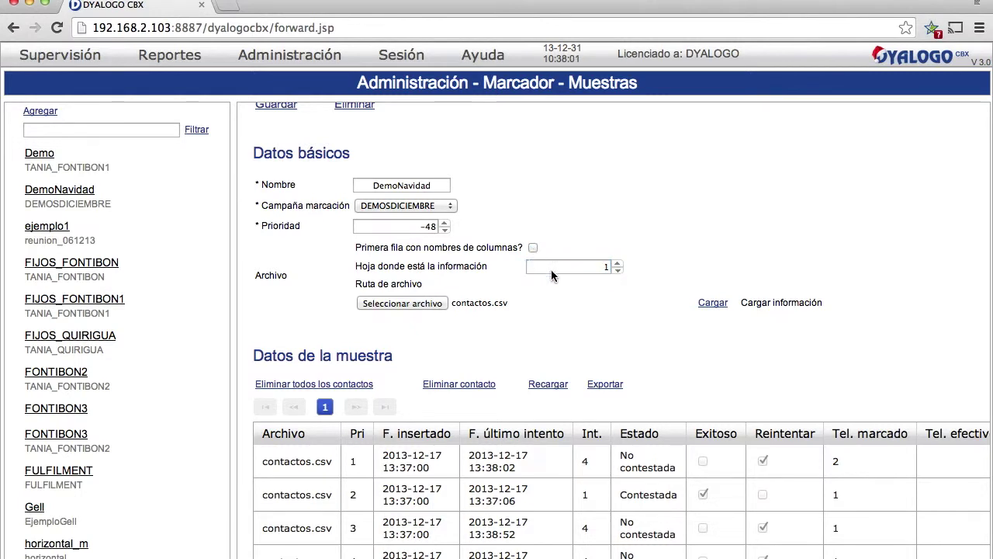
- Upload contactos.csv, load its records into the DemoNavidad sample and reload the sample's contact data
{"action": "left_click", "coordinate": [713, 305]}
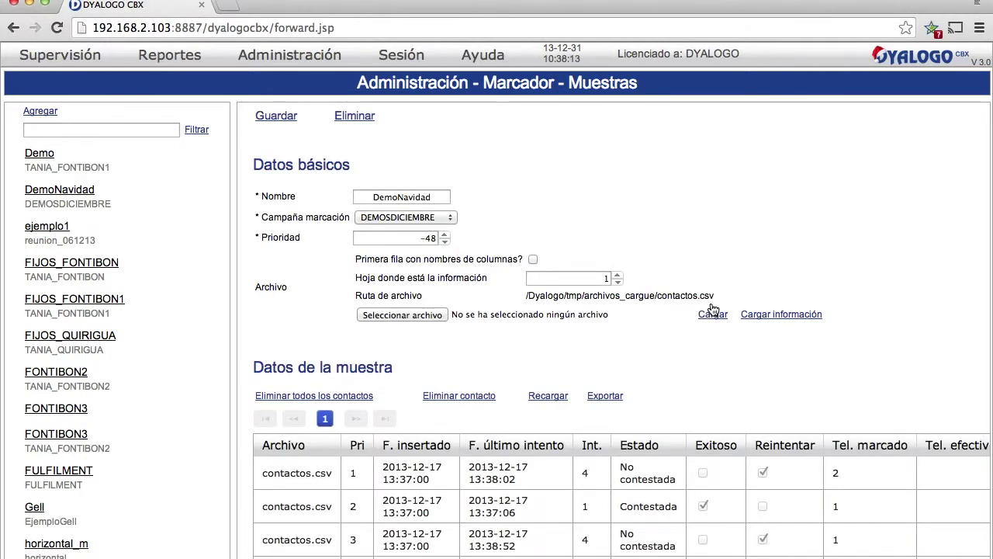
{"action": "left_click", "coordinate": [781, 316]}
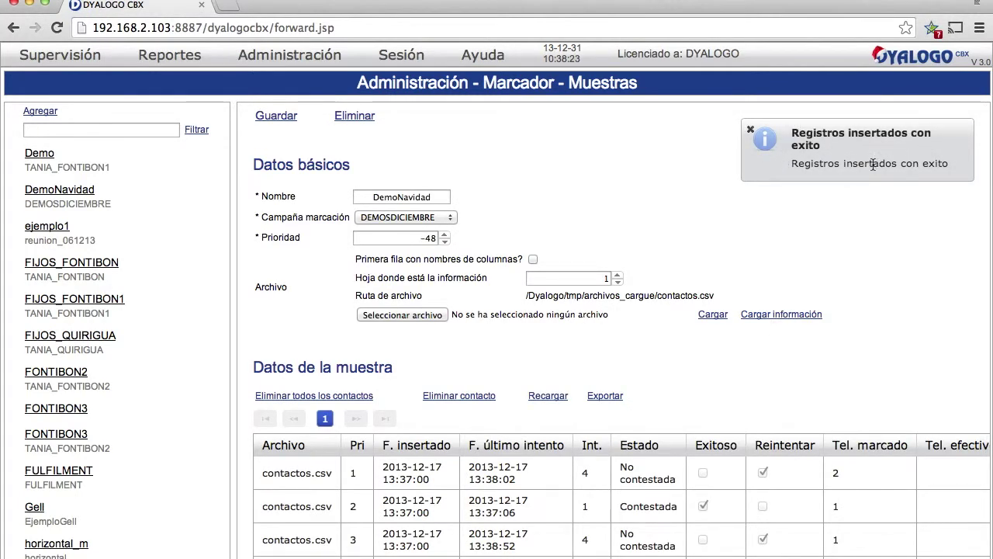
{"action": "scroll", "coordinate": [874, 164], "scroll_direction": "right", "scroll_amount": 1}
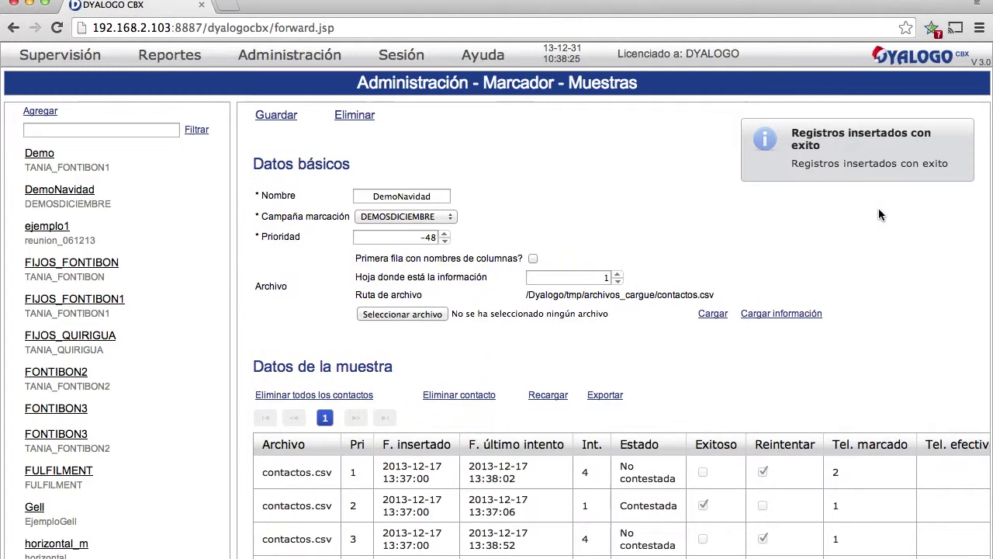
{"action": "scroll", "coordinate": [665, 284], "scroll_direction": "down", "scroll_amount": 3}
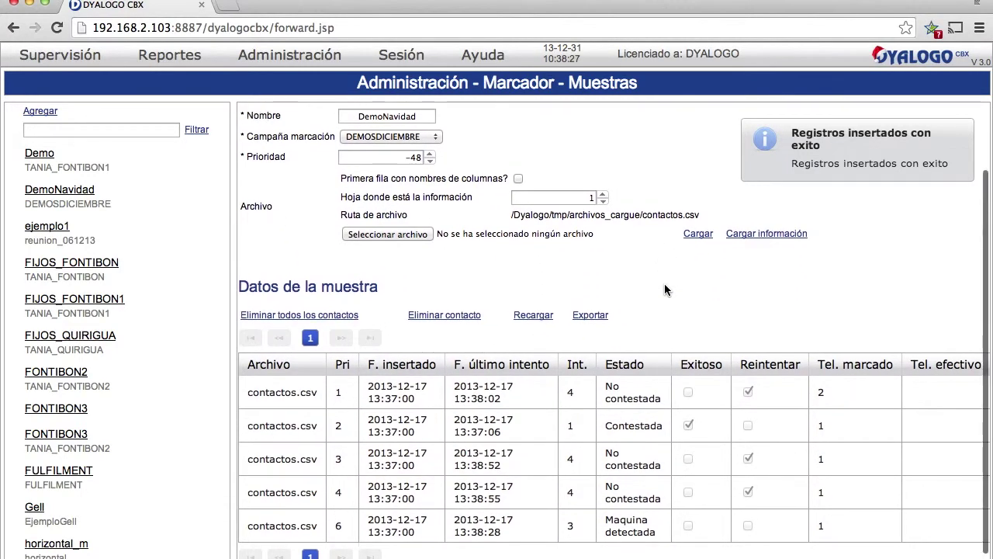
{"action": "scroll", "coordinate": [567, 303], "scroll_direction": "left", "scroll_amount": 1}
{"action": "scroll", "coordinate": [567, 303], "scroll_direction": "up", "scroll_amount": 1}
{"action": "left_click", "coordinate": [558, 325]}
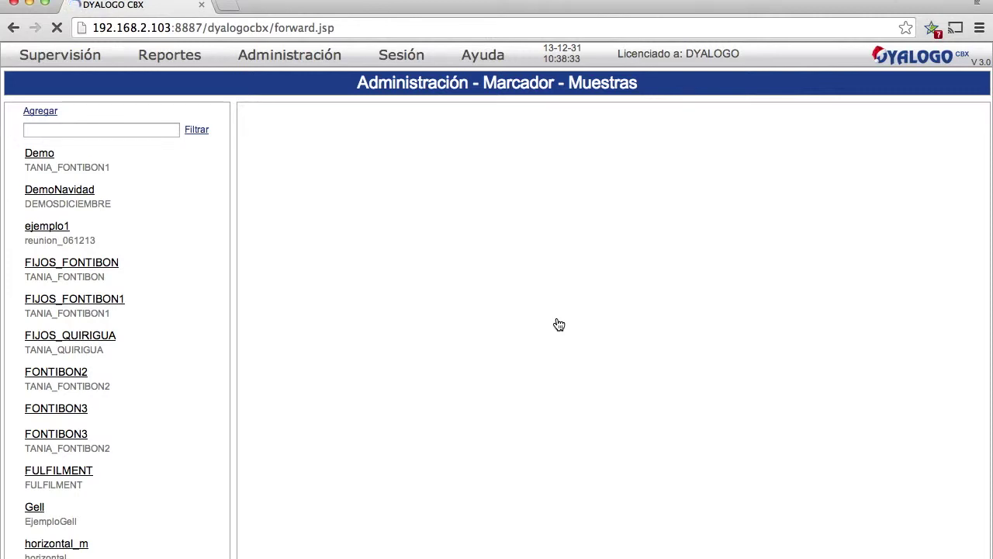
- Examine the file, priority, insertion date and last attempt date of the contacts in the DemoNavidad sample
{"action": "scroll", "coordinate": [558, 324], "scroll_direction": "down", "scroll_amount": 5}
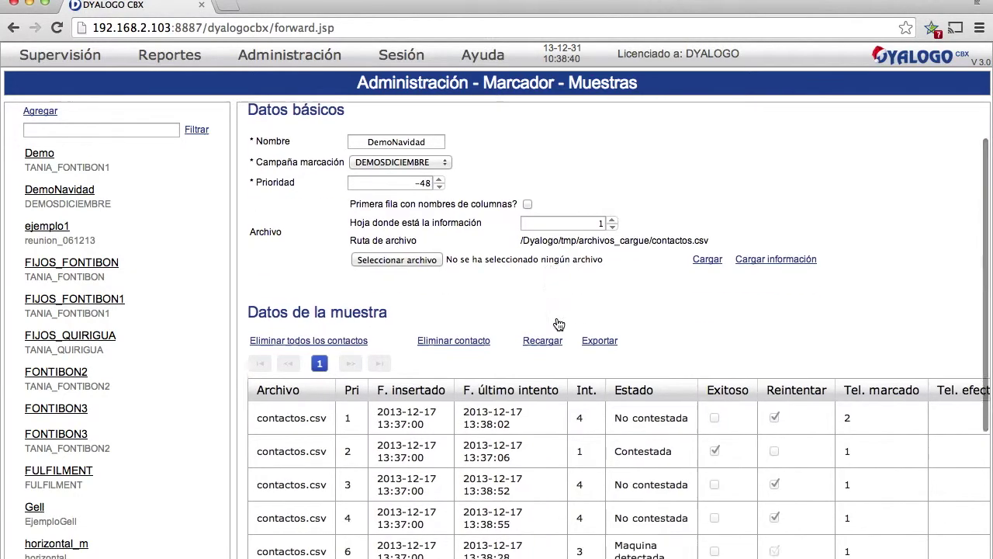
{"action": "scroll", "coordinate": [559, 324], "scroll_direction": "right", "scroll_amount": 8}
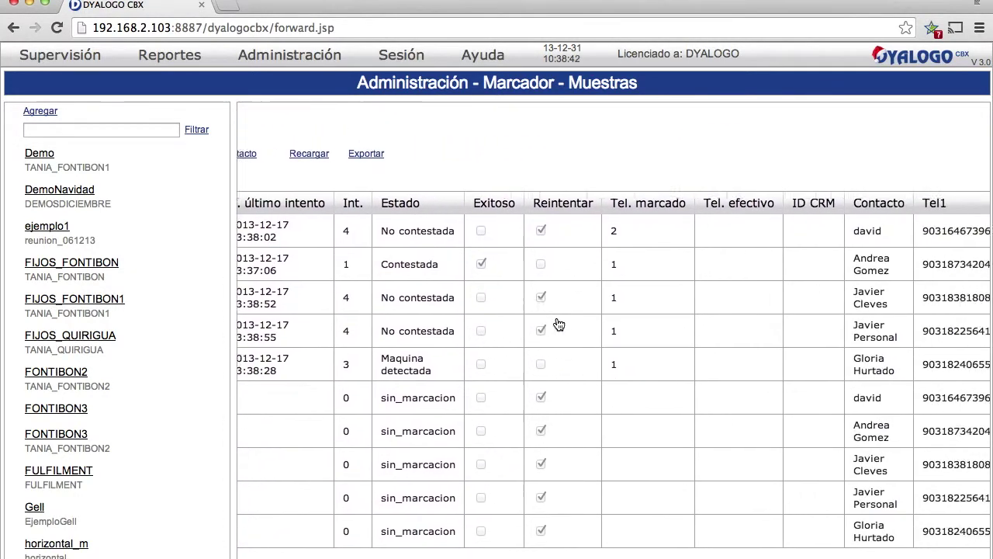
{"action": "scroll", "coordinate": [558, 325], "scroll_direction": "left", "scroll_amount": 8}
{"action": "scroll", "coordinate": [556, 326], "scroll_direction": "up", "scroll_amount": 3}
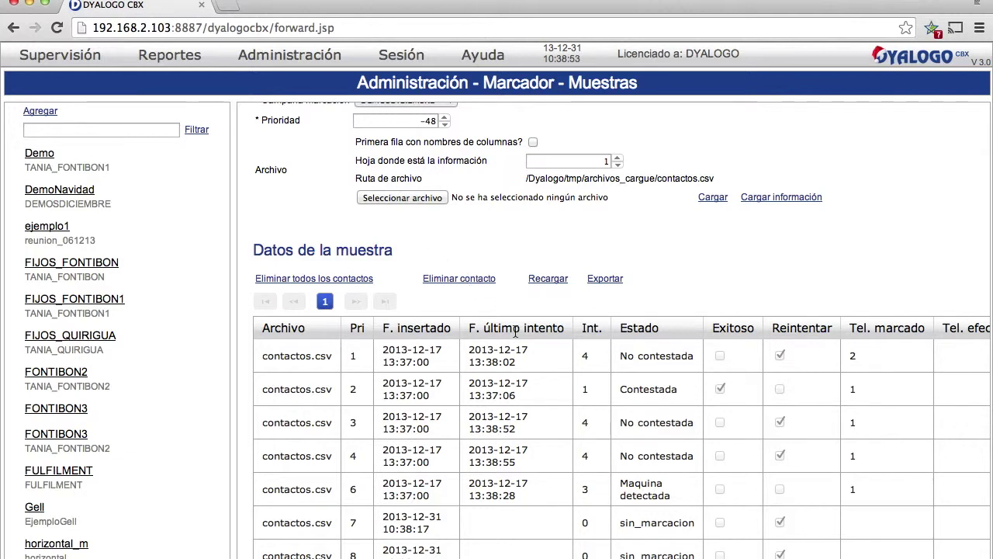
{"action": "left_click", "coordinate": [530, 374]}
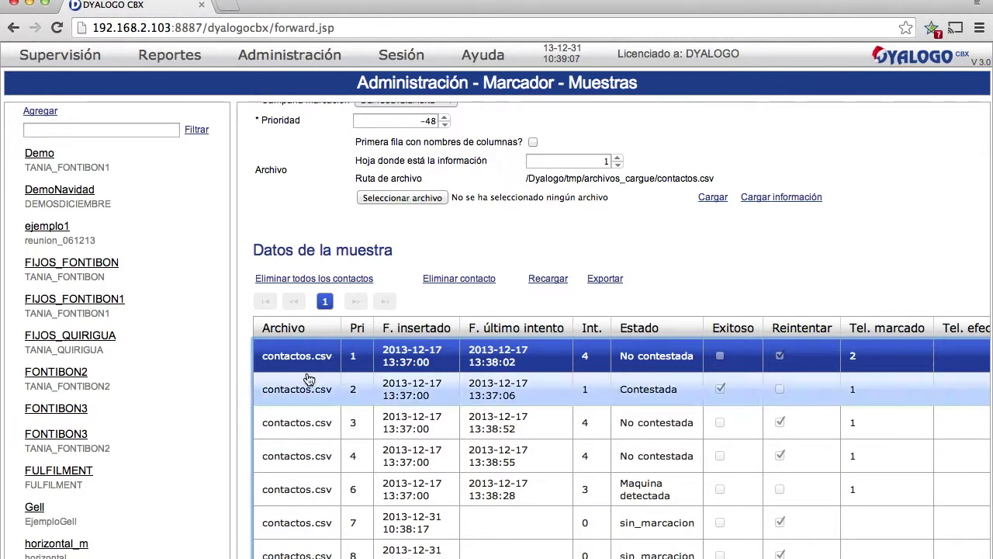
{"action": "scroll", "coordinate": [313, 380], "scroll_direction": "down", "scroll_amount": 2}
{"action": "scroll", "coordinate": [312, 381], "scroll_direction": "right", "scroll_amount": 1}
{"action": "scroll", "coordinate": [313, 380], "scroll_direction": "left", "scroll_amount": 1}
{"action": "scroll", "coordinate": [313, 380], "scroll_direction": "up", "scroll_amount": 3}
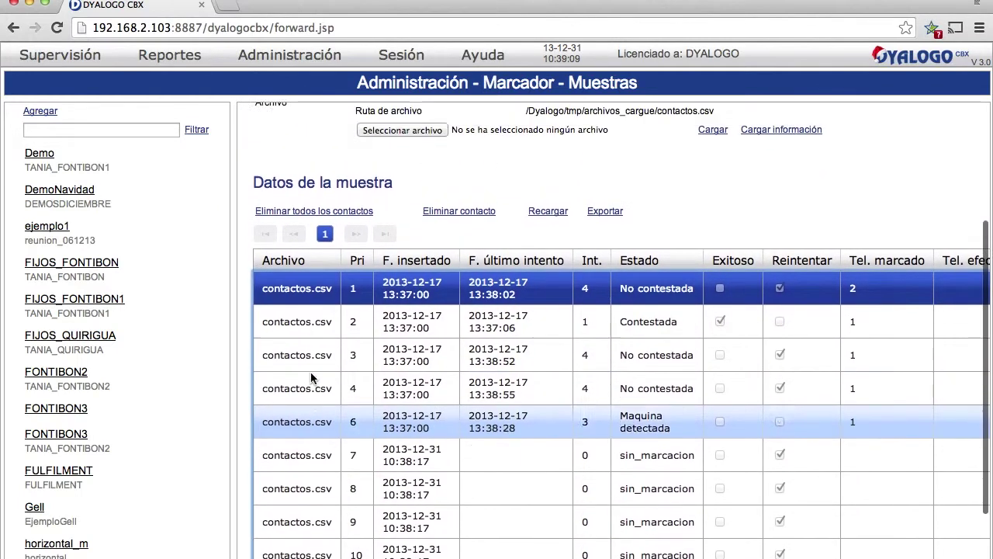
{"action": "scroll", "coordinate": [351, 381], "scroll_direction": "down", "scroll_amount": 3}
{"action": "scroll", "coordinate": [351, 381], "scroll_direction": "right", "scroll_amount": 2}
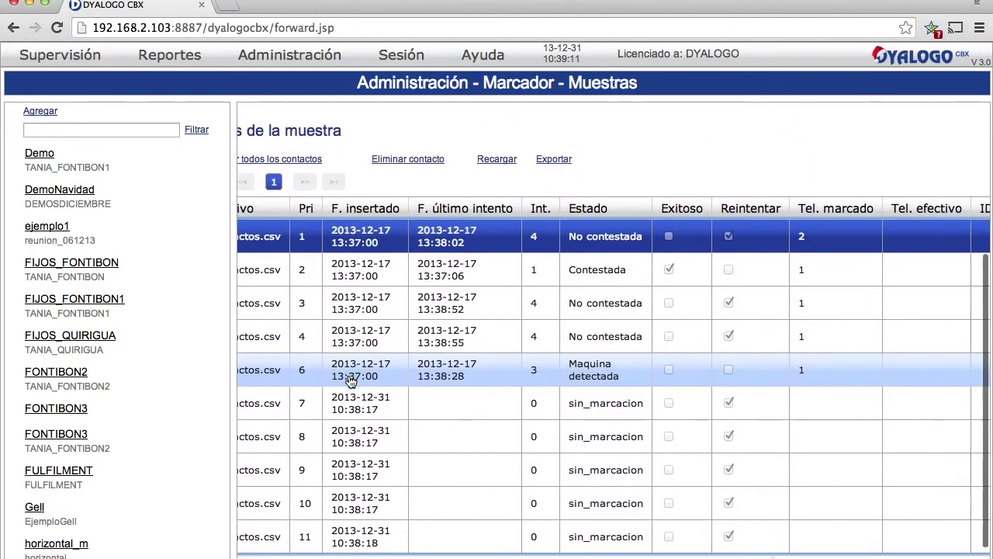
{"action": "scroll", "coordinate": [351, 379], "scroll_direction": "left", "scroll_amount": 2}
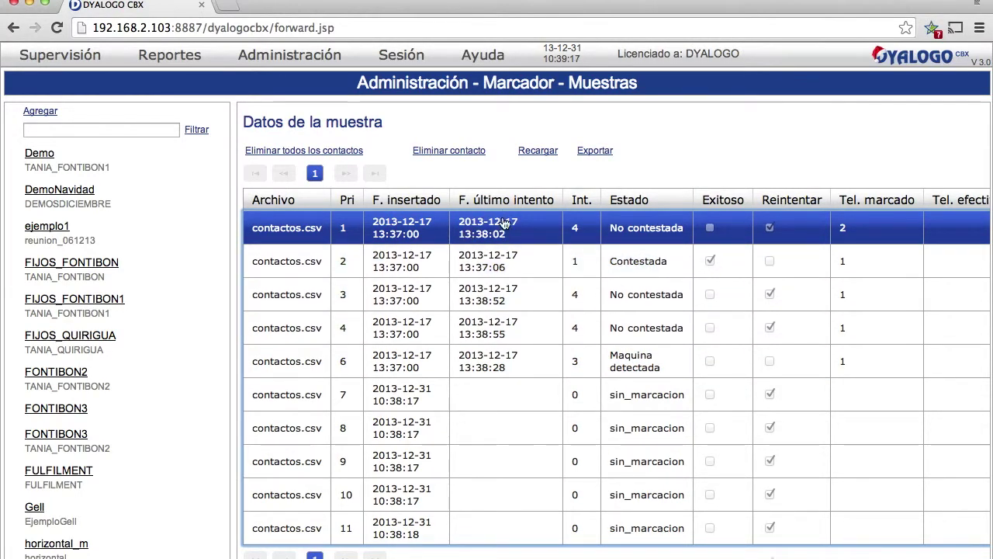
- Examine the attempts, Estado, Exitoso, Reintentar, Tel. marcado, Tel. efectivo, ID CRM and contact phone columns of the sample
{"action": "scroll", "coordinate": [517, 261], "scroll_direction": "right", "scroll_amount": 3}
{"action": "scroll", "coordinate": [517, 261], "scroll_direction": "up", "scroll_amount": 1}
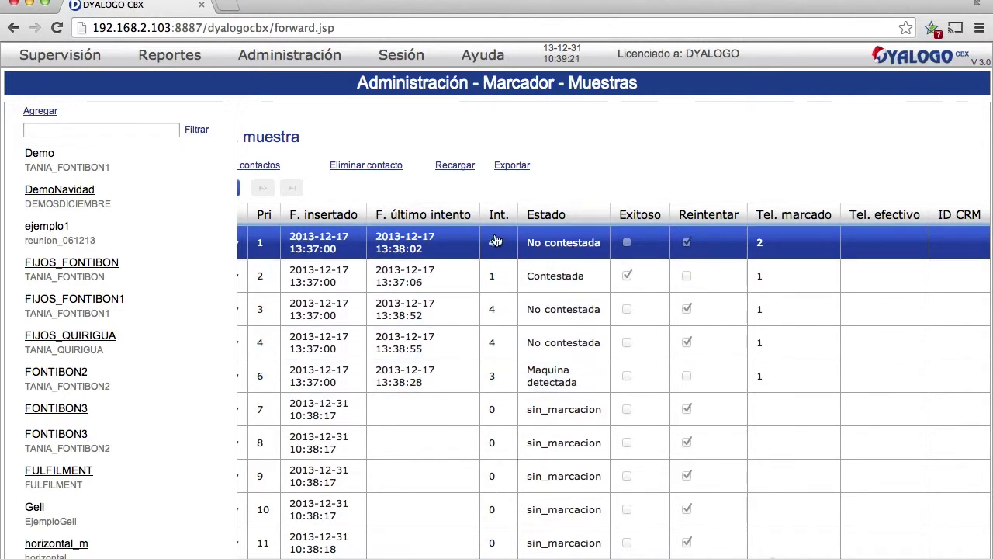
{"action": "scroll", "coordinate": [495, 240], "scroll_direction": "right", "scroll_amount": 3}
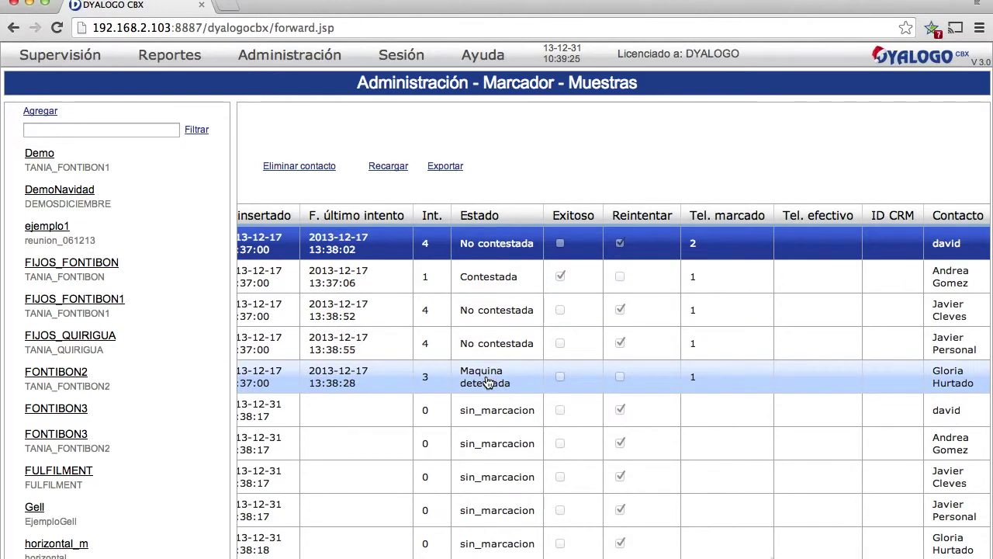
{"action": "scroll", "coordinate": [486, 381], "scroll_direction": "right", "scroll_amount": 4}
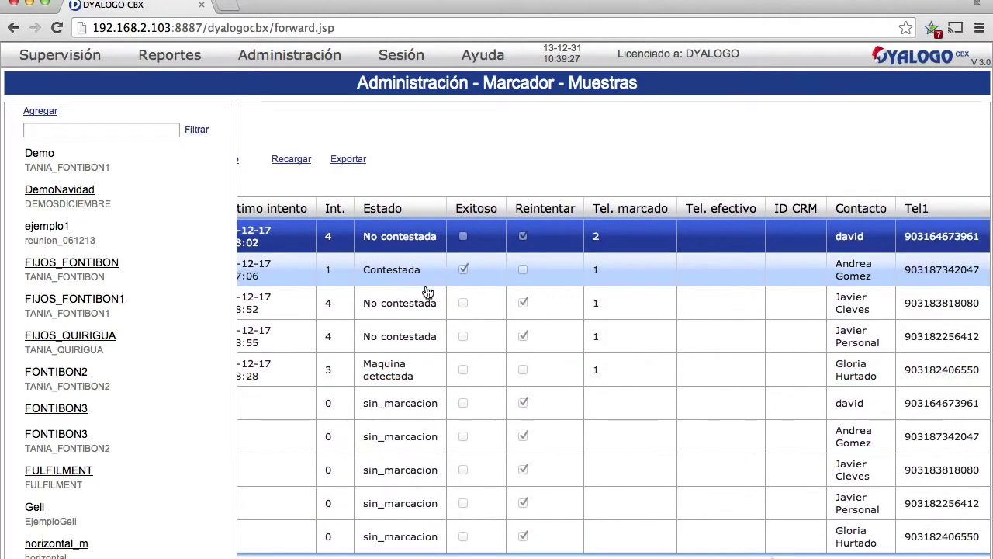
{"action": "scroll", "coordinate": [461, 265], "scroll_direction": "right", "scroll_amount": 2}
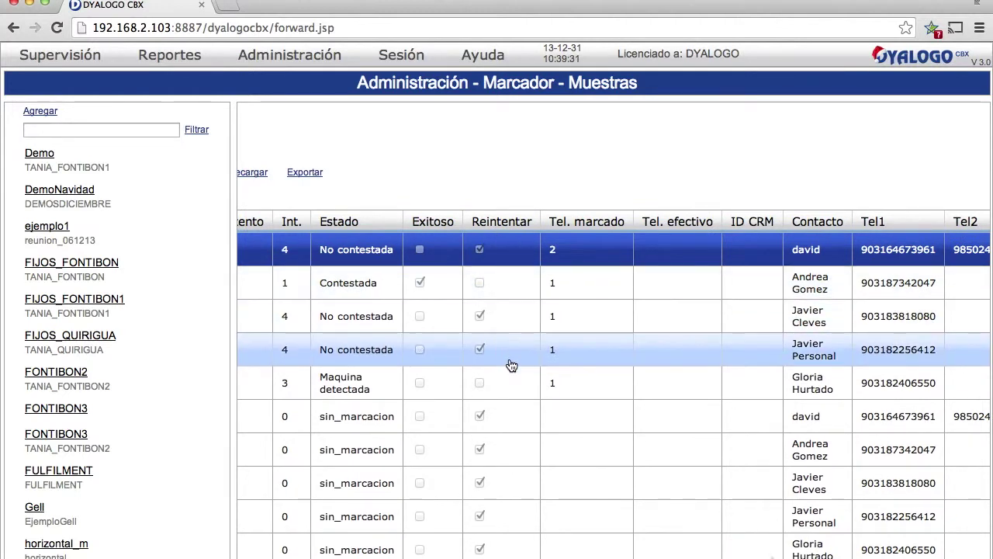
{"action": "scroll", "coordinate": [516, 489], "scroll_direction": "right", "scroll_amount": 3}
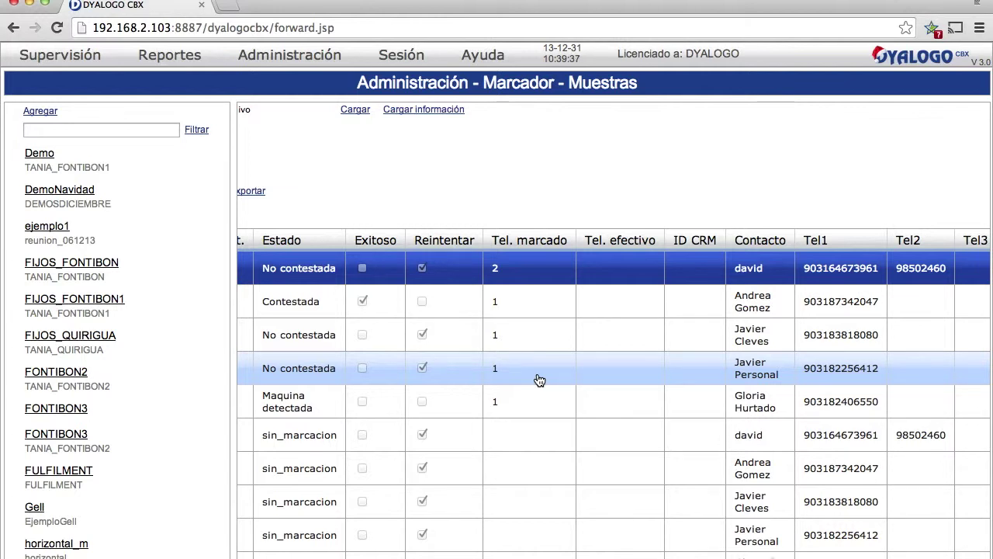
{"action": "scroll", "coordinate": [539, 380], "scroll_direction": "right", "scroll_amount": 4}
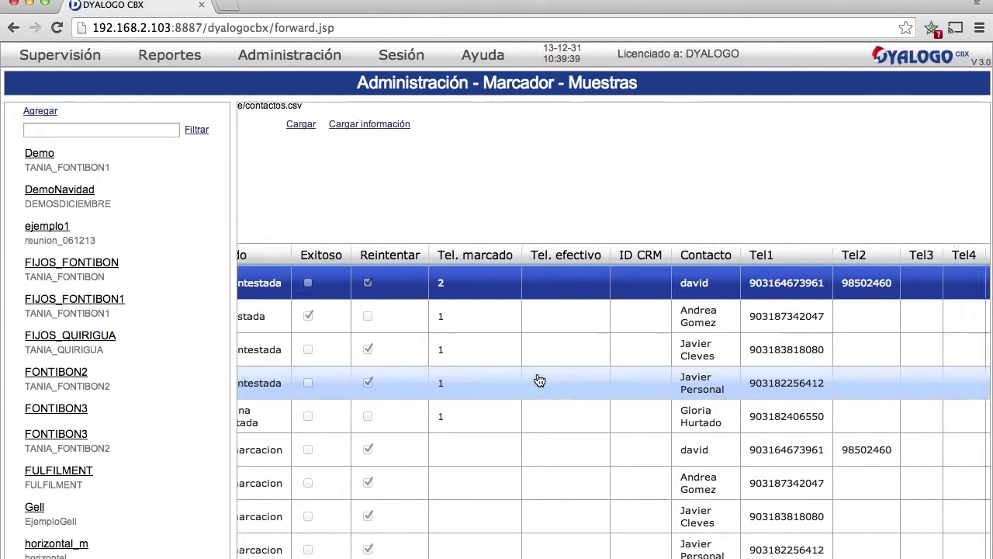
{"action": "scroll", "coordinate": [497, 341], "scroll_direction": "right", "scroll_amount": 3}
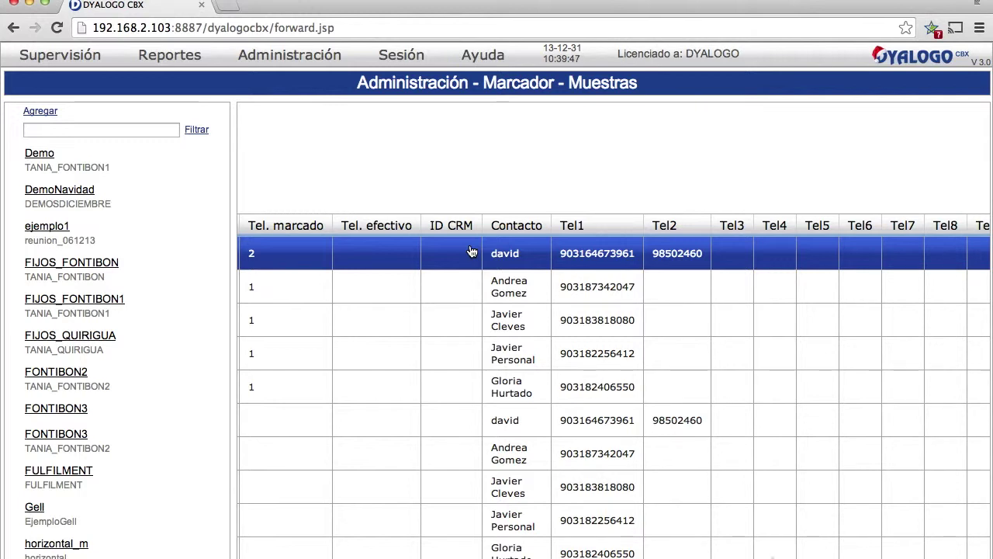
{"action": "scroll", "coordinate": [472, 251], "scroll_direction": "right", "scroll_amount": 2}
{"action": "scroll", "coordinate": [472, 252], "scroll_direction": "down", "scroll_amount": 1}
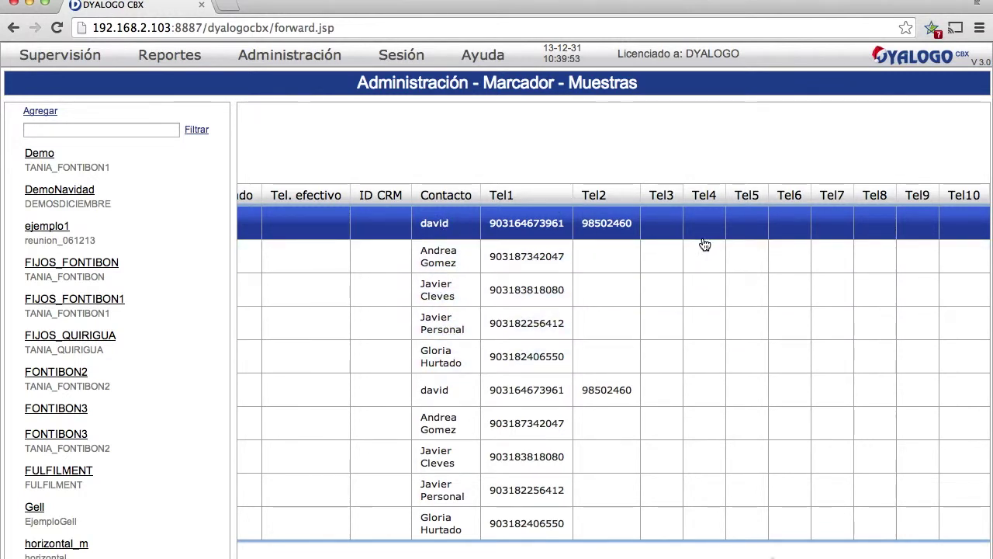
{"action": "scroll", "coordinate": [703, 244], "scroll_direction": "left", "scroll_amount": 3}
{"action": "scroll", "coordinate": [703, 244], "scroll_direction": "left", "scroll_amount": 12}
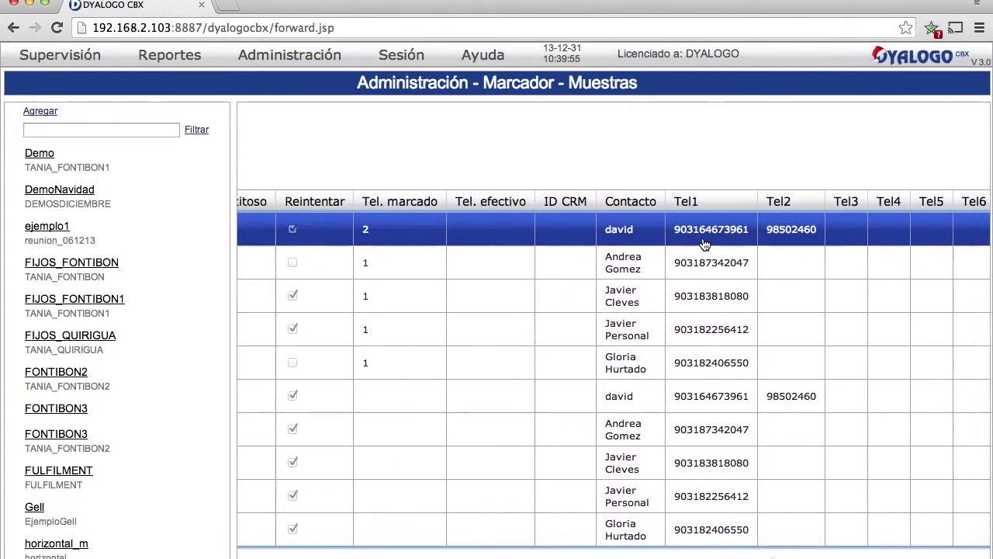
{"action": "scroll", "coordinate": [703, 244], "scroll_direction": "left", "scroll_amount": 6}
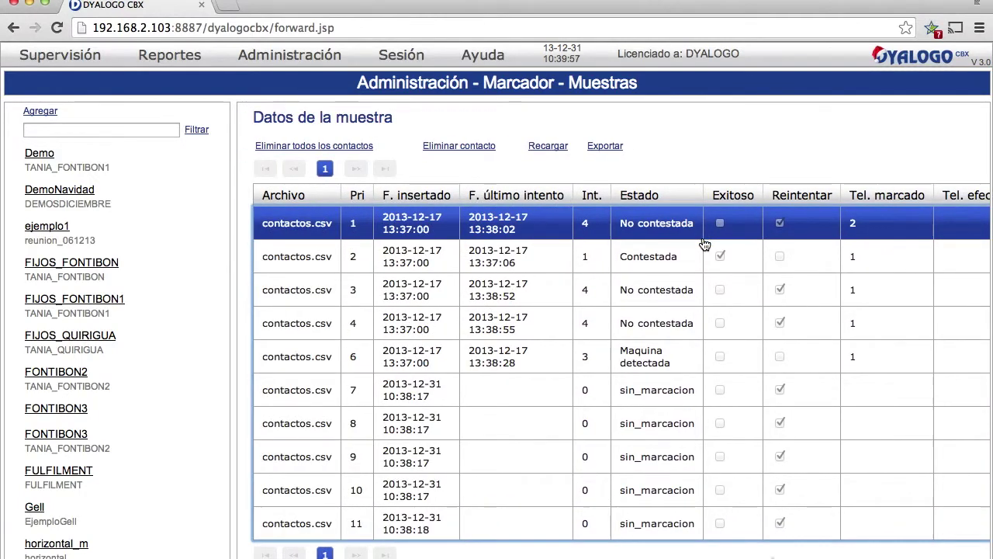
{"action": "scroll", "coordinate": [704, 244], "scroll_direction": "up", "scroll_amount": 5}
{"action": "scroll", "coordinate": [702, 238], "scroll_direction": "down", "scroll_amount": 5}
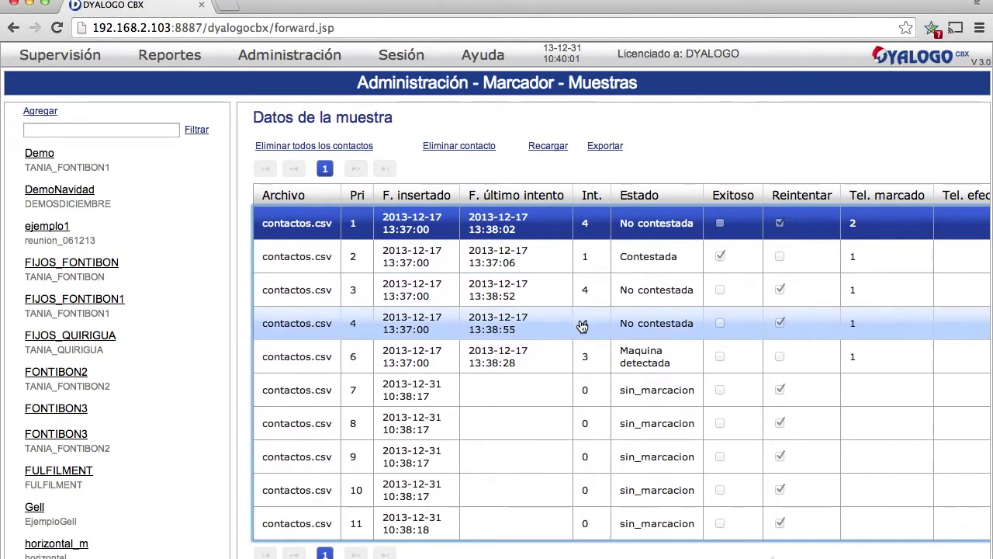
{"action": "scroll", "coordinate": [583, 326], "scroll_direction": "right", "scroll_amount": 3}
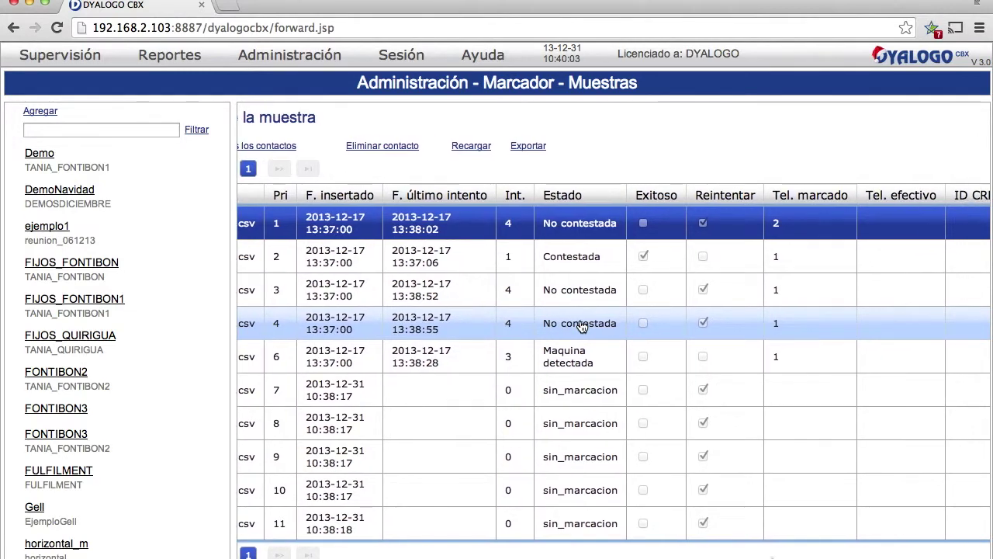
{"action": "scroll", "coordinate": [583, 326], "scroll_direction": "right", "scroll_amount": 5}
{"action": "scroll", "coordinate": [582, 326], "scroll_direction": "left", "scroll_amount": 5}
{"action": "scroll", "coordinate": [583, 326], "scroll_direction": "up", "scroll_amount": 1}
{"action": "scroll", "coordinate": [582, 326], "scroll_direction": "up", "scroll_amount": 5}
{"action": "scroll", "coordinate": [582, 326], "scroll_direction": "left", "scroll_amount": 3}
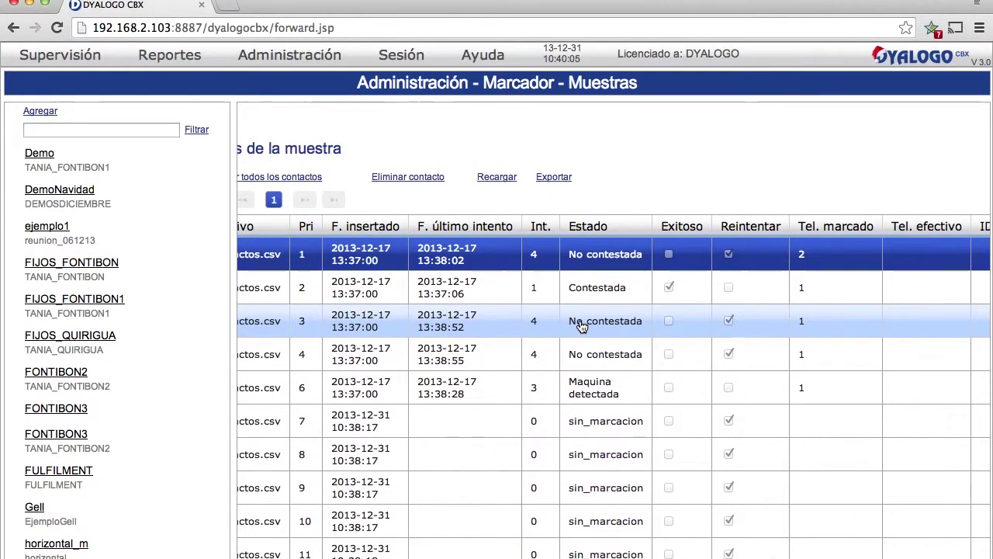
{"action": "scroll", "coordinate": [581, 325], "scroll_direction": "up", "scroll_amount": 2}
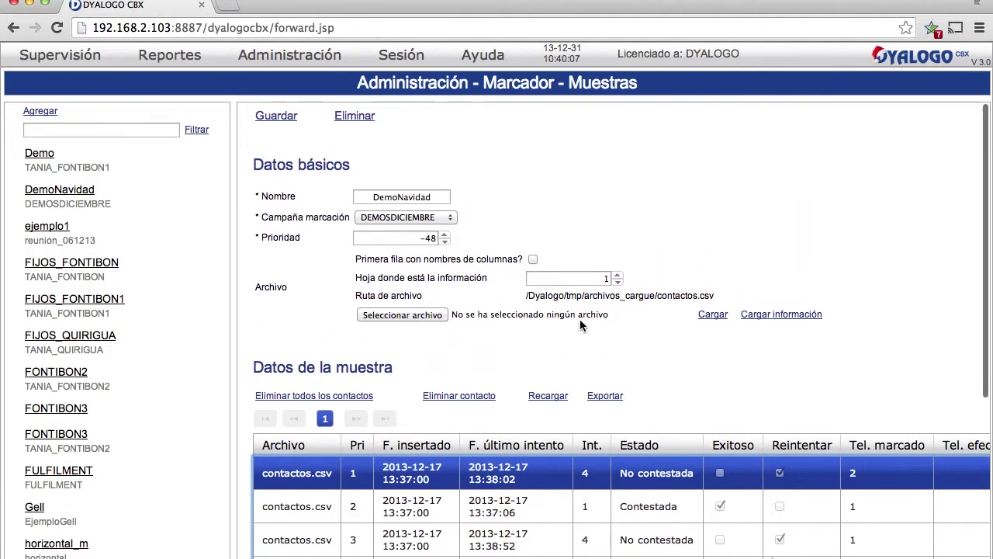
- Open the Marcador's Respuestas marcador administration and check the Causal DYALOGO CRM choices for the dialing response
{"action": "left_click", "coordinate": [273, 67]}
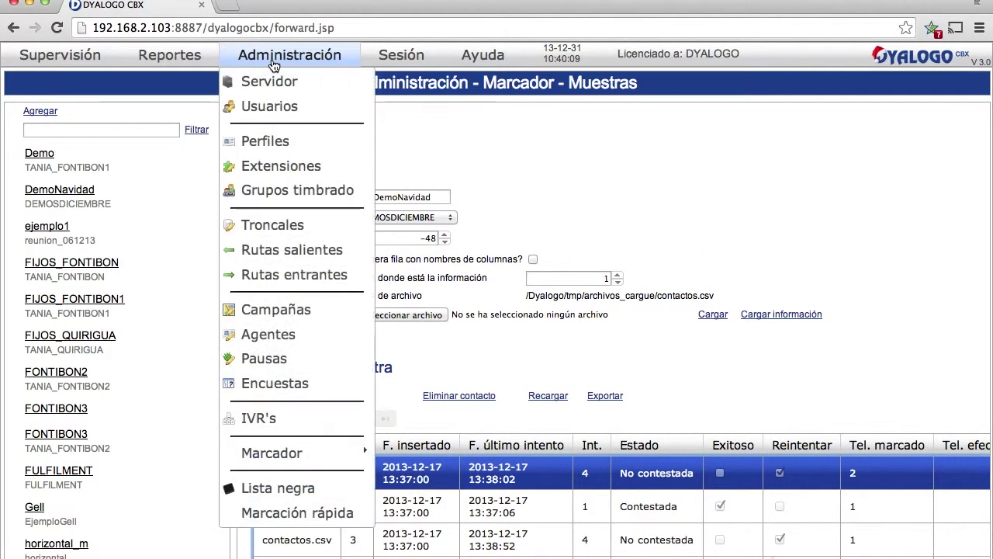
{"action": "mouse_move", "coordinate": [320, 460]}
{"action": "left_click", "coordinate": [452, 505]}
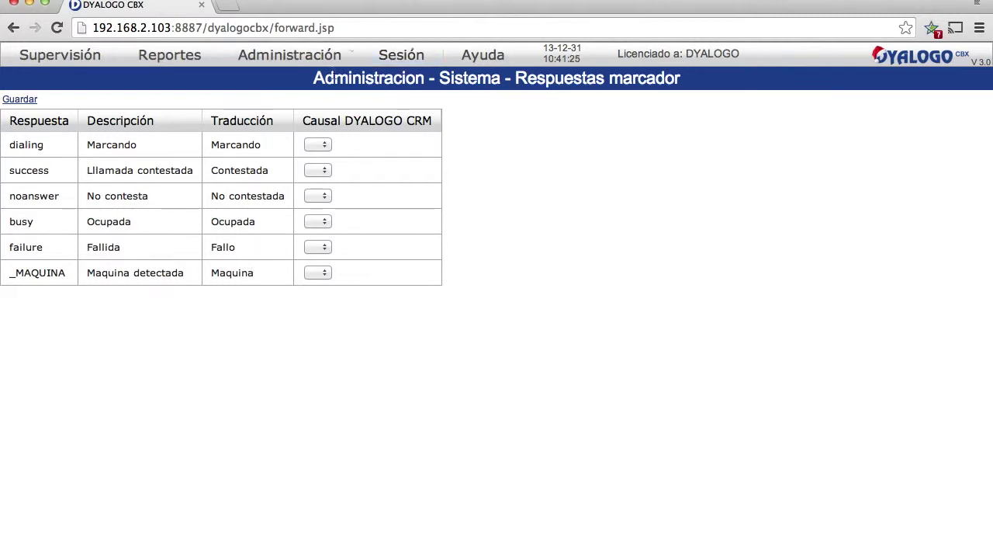
{"action": "left_click", "coordinate": [325, 145]}
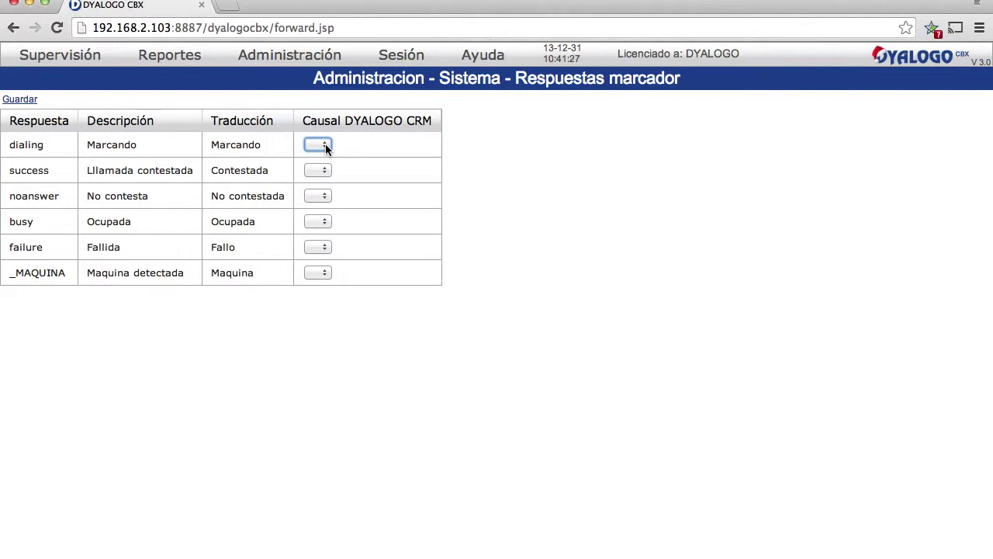